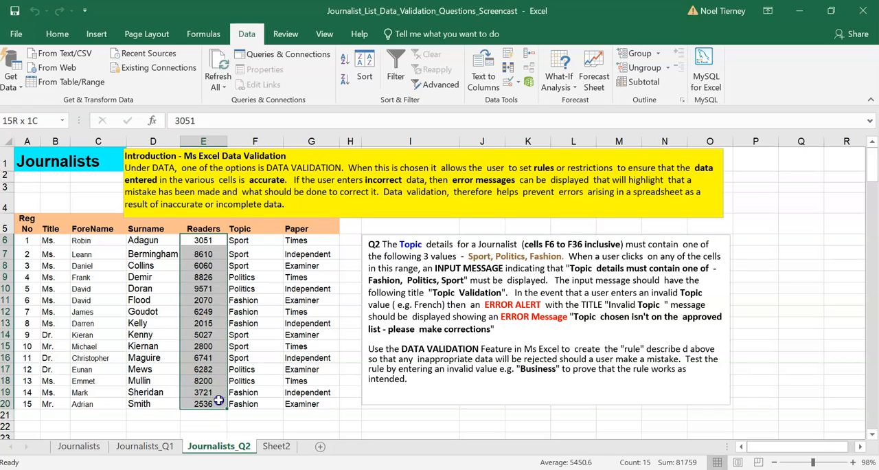
- Review the existing Topic entries in cells F6 to F20 of the journalist list
left_click(251, 380)
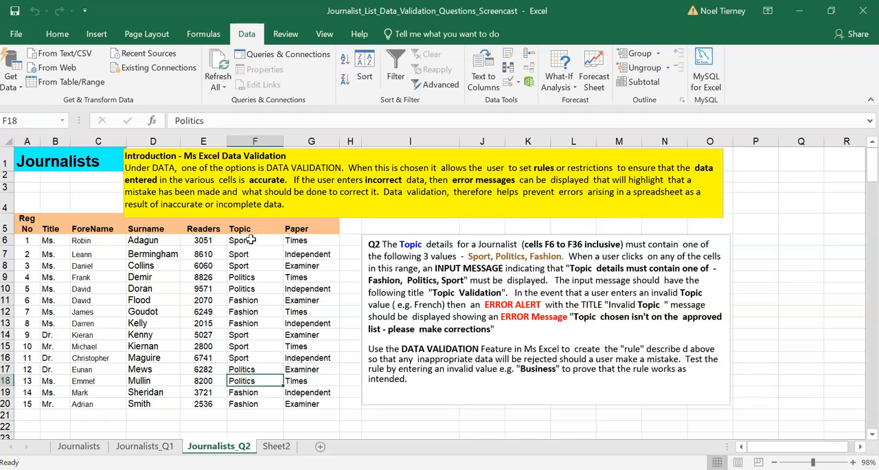
left_click(251, 239)
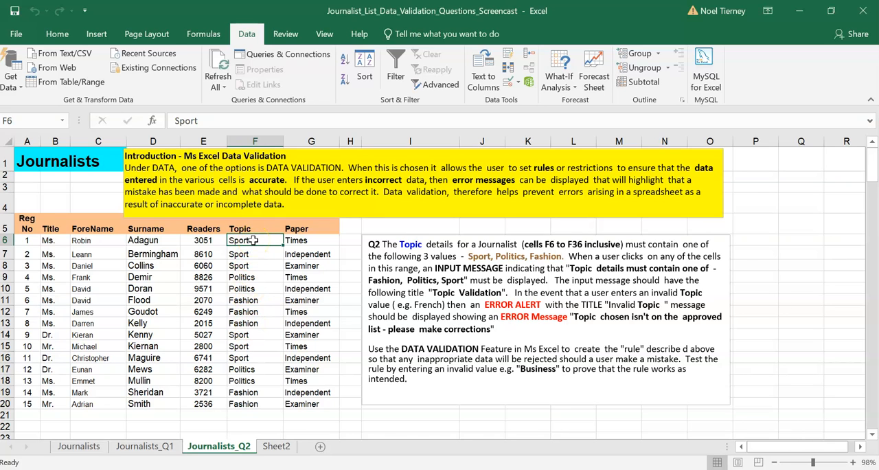
left_click_drag(254, 240, 253, 267)
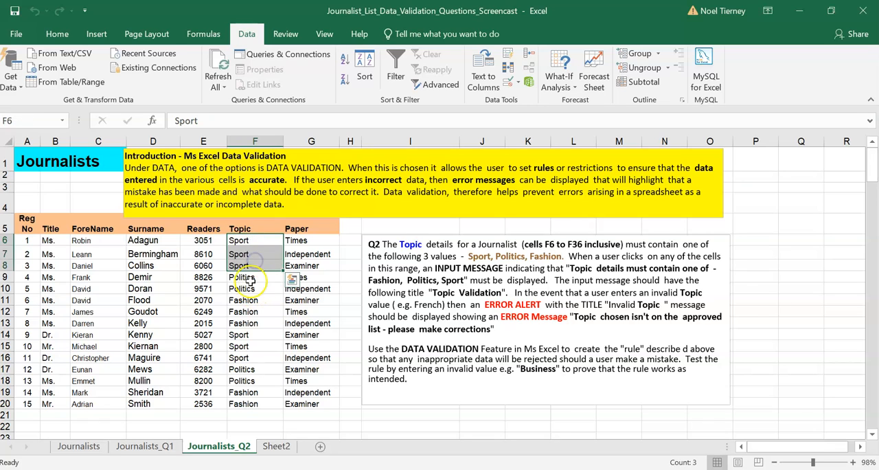
left_click(248, 278)
left_click(246, 312)
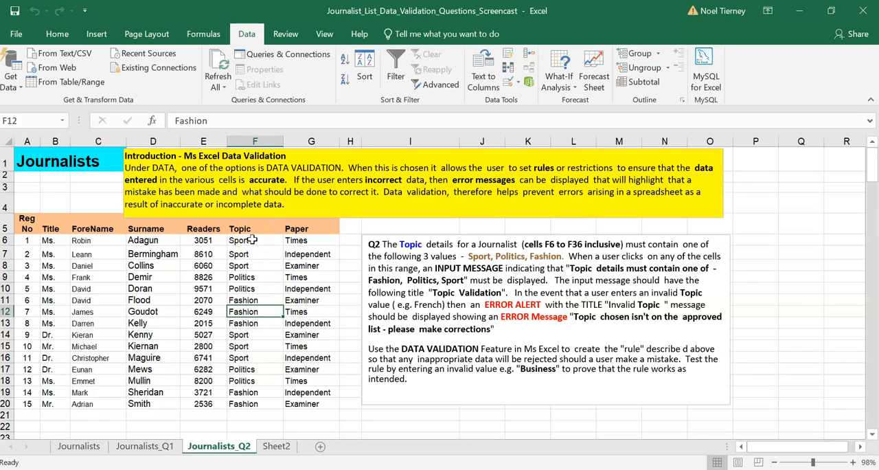
left_click_drag(252, 239, 254, 399)
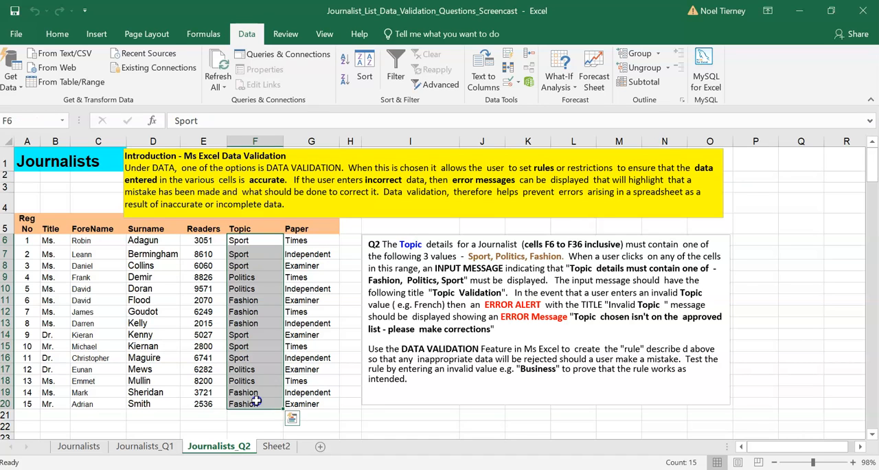
left_click(256, 425)
- Enter Film as a trial topic in cell F6 and undo the entry
left_click(242, 241)
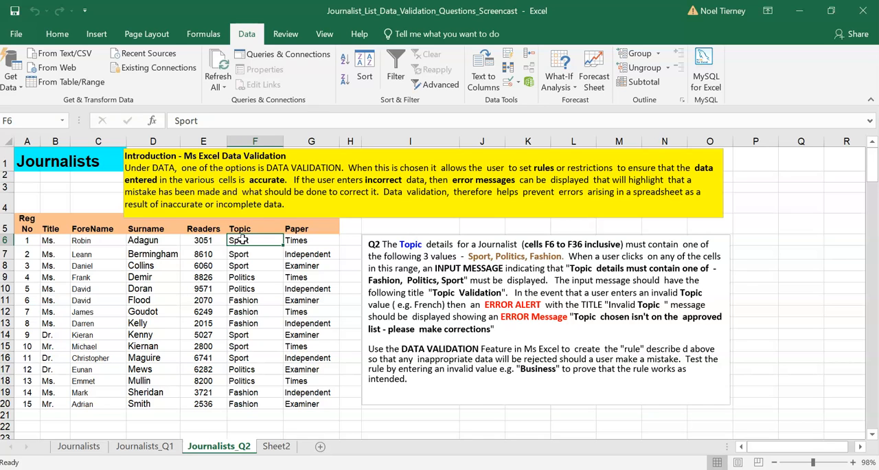
type("Film")
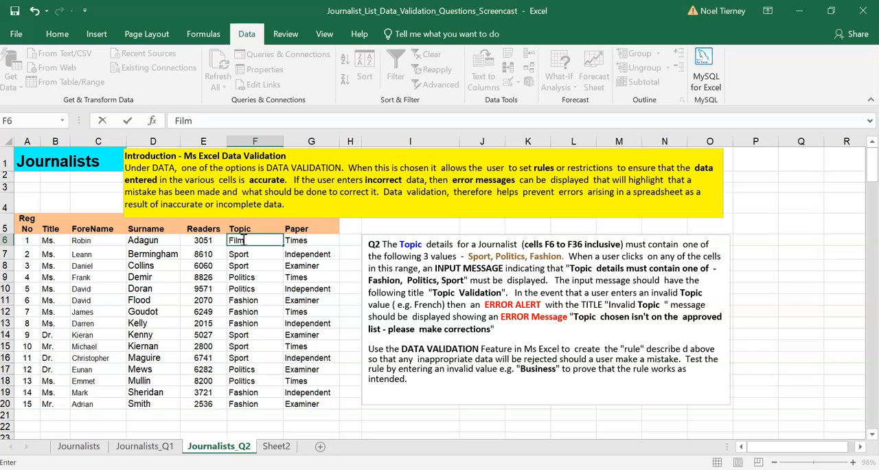
key("Return")
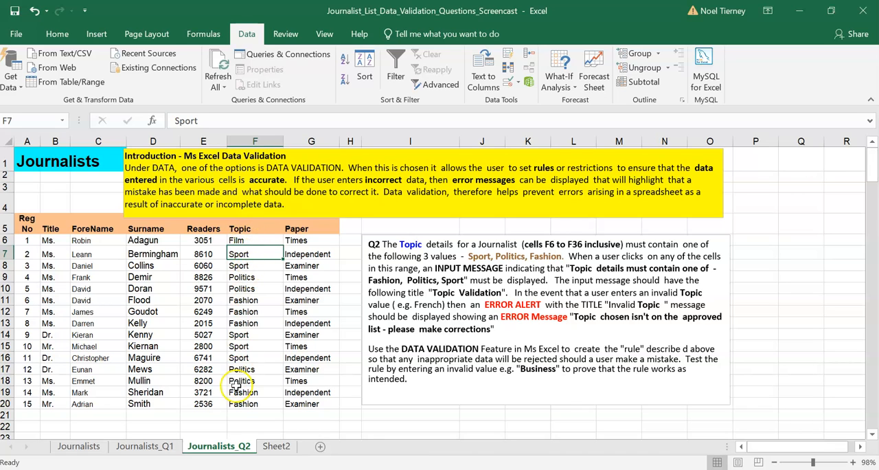
left_click(35, 10)
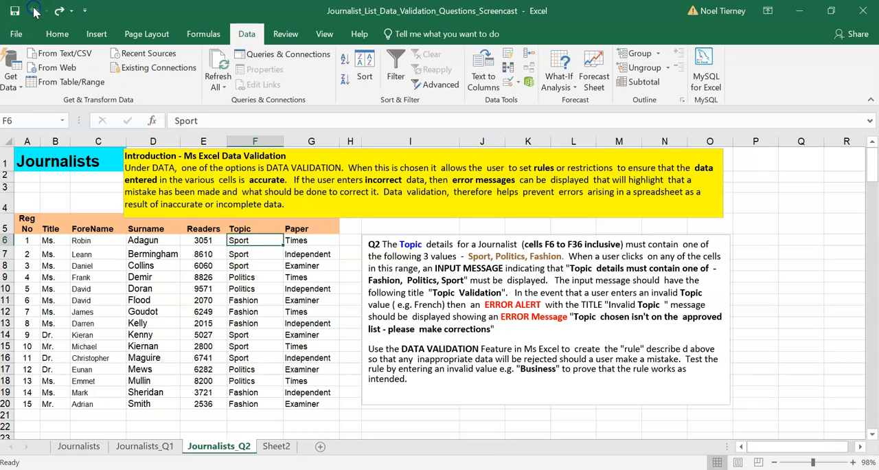
- Examine the Topic range F6:F20 against the Q2 requirements for allowed values, input message and error alert
left_click(231, 358)
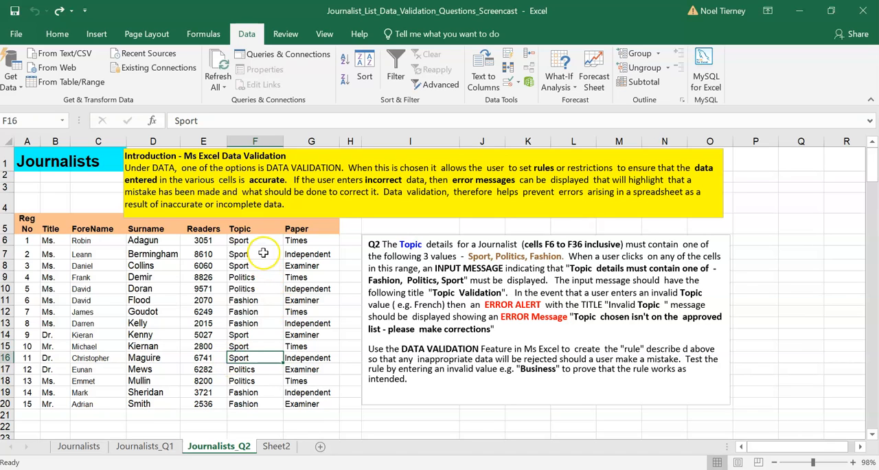
left_click_drag(256, 240, 261, 398)
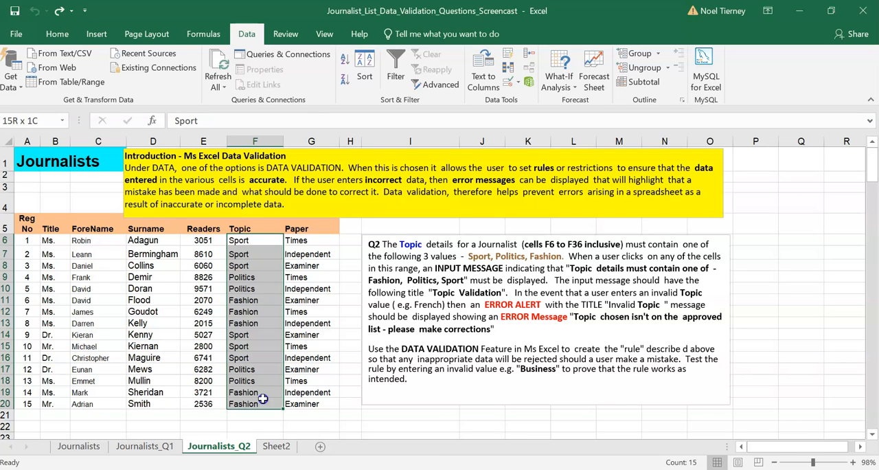
left_click_drag(262, 399, 262, 398)
left_click(247, 34)
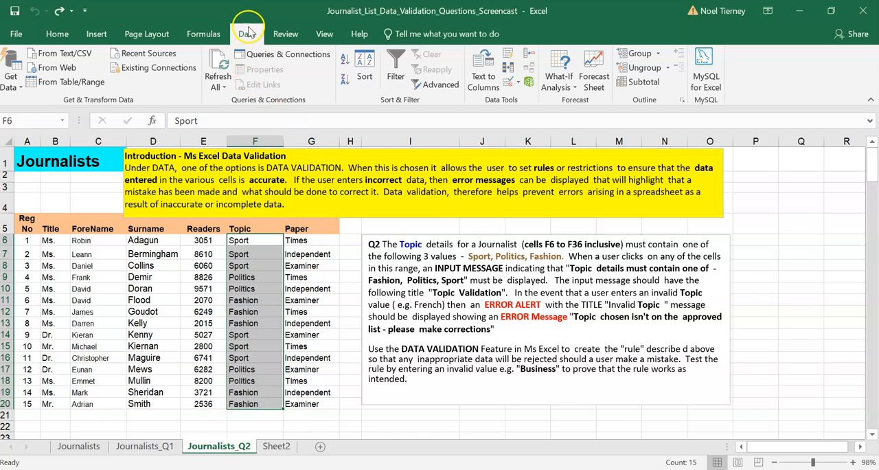
left_click(510, 90)
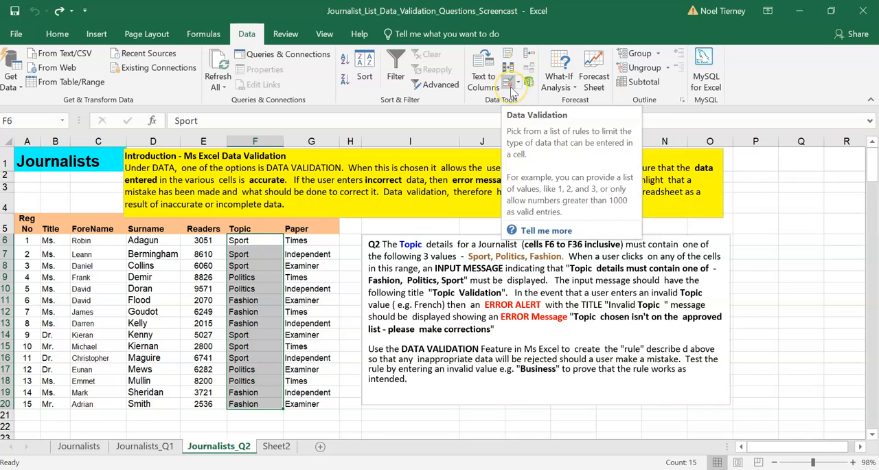
left_click(511, 83)
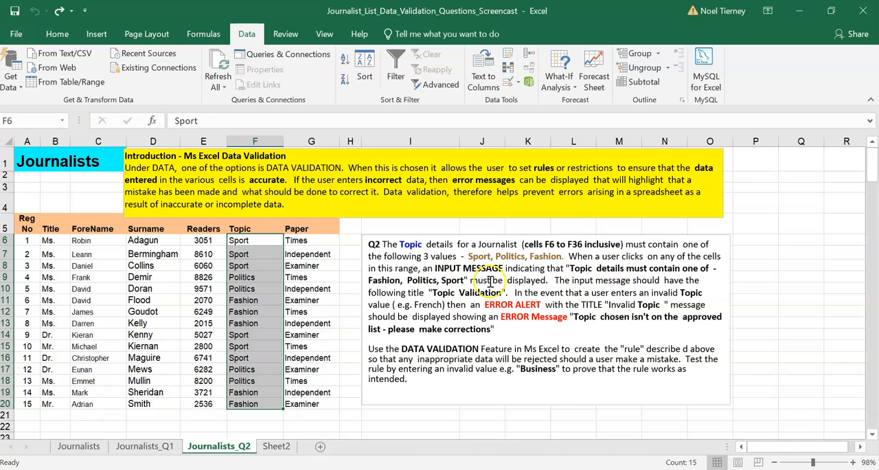
left_click_drag(369, 280, 464, 280)
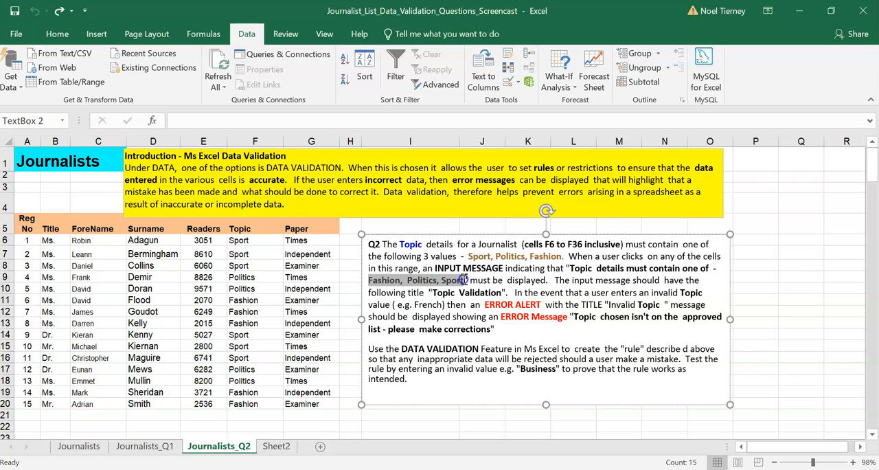
left_click(459, 292)
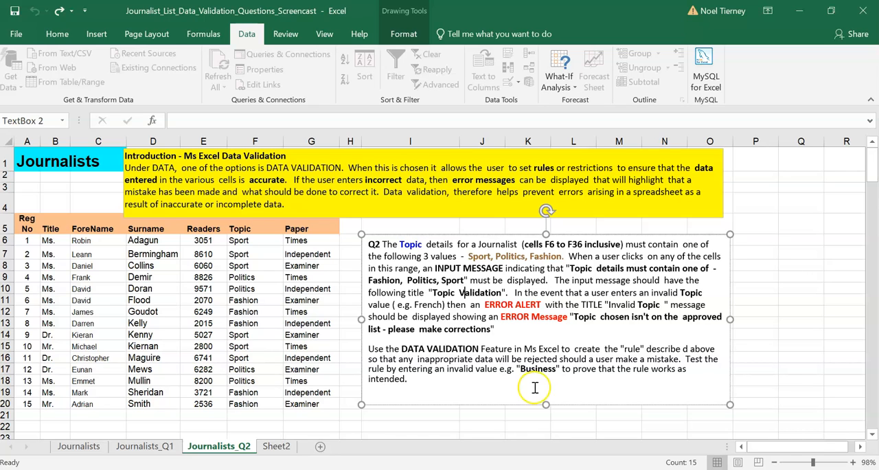
left_click(381, 329)
left_click(256, 240)
mouse_move(256, 240)
left_mouse_down()
mouse_move(263, 411)
mouse_move(263, 401)
left_mouse_up()
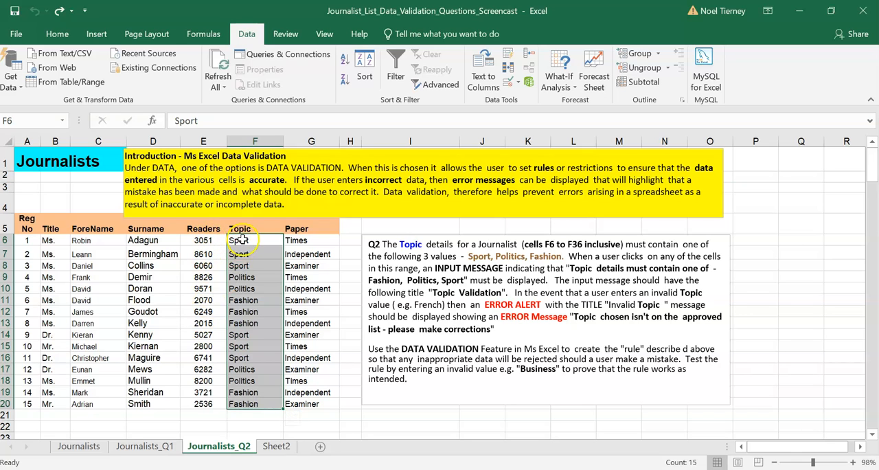
left_click(240, 240)
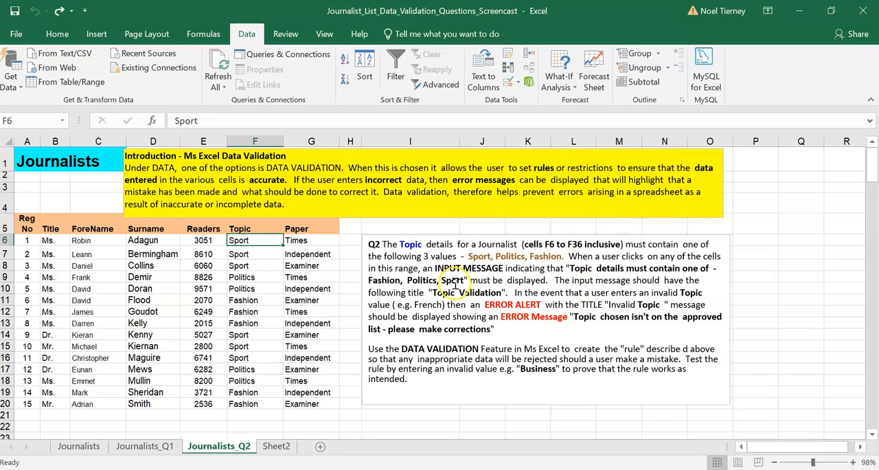
- Copy the text "Fashion, Politics, Sport" from the Q2 instructions and open Data Validation for cell F6
mouse_move(369, 280)
left_mouse_down()
mouse_move(462, 278)
mouse_move(454, 278)
left_mouse_up()
key("ctrl+c")
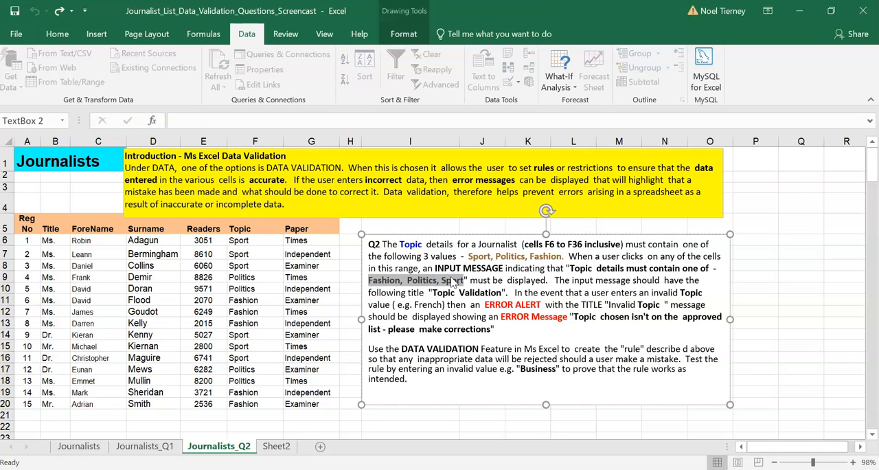
left_click(451, 279)
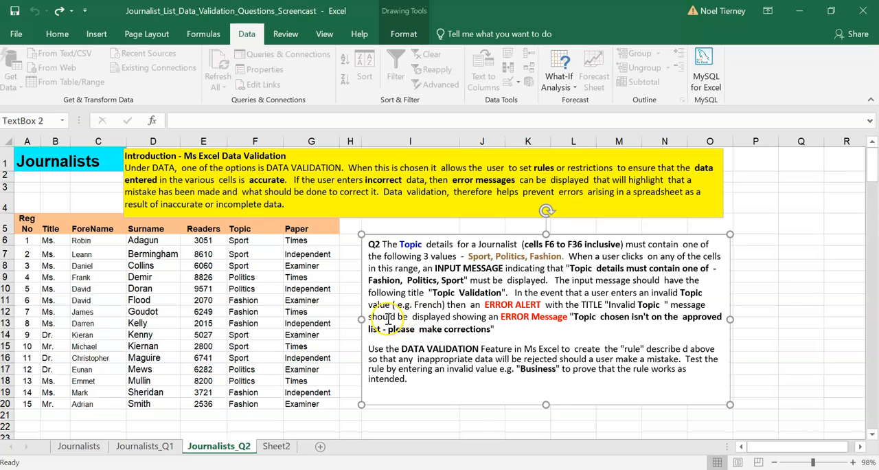
left_click(237, 241)
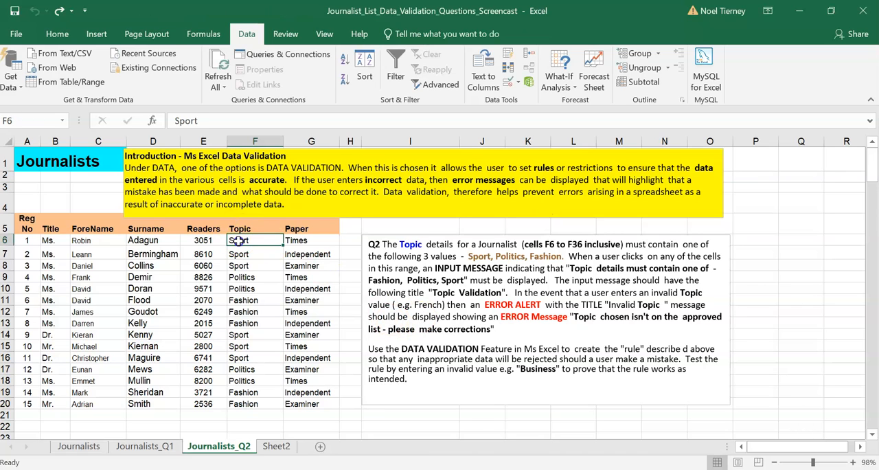
left_click(508, 83)
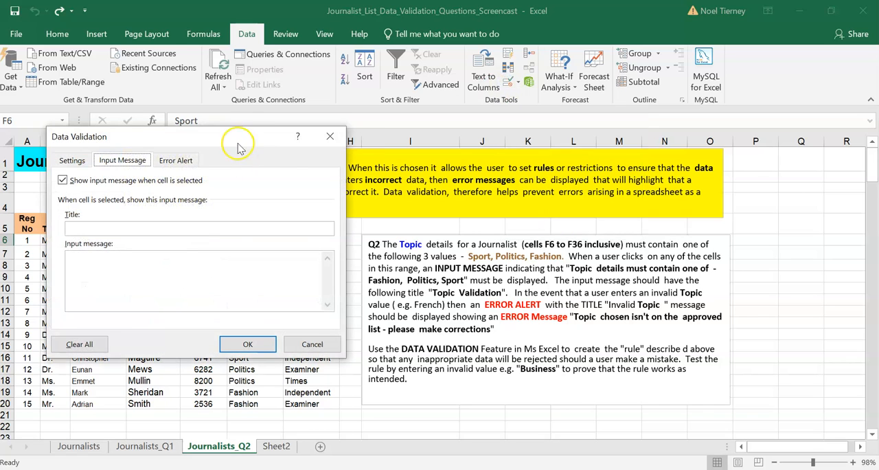
left_click_drag(239, 136, 377, 136)
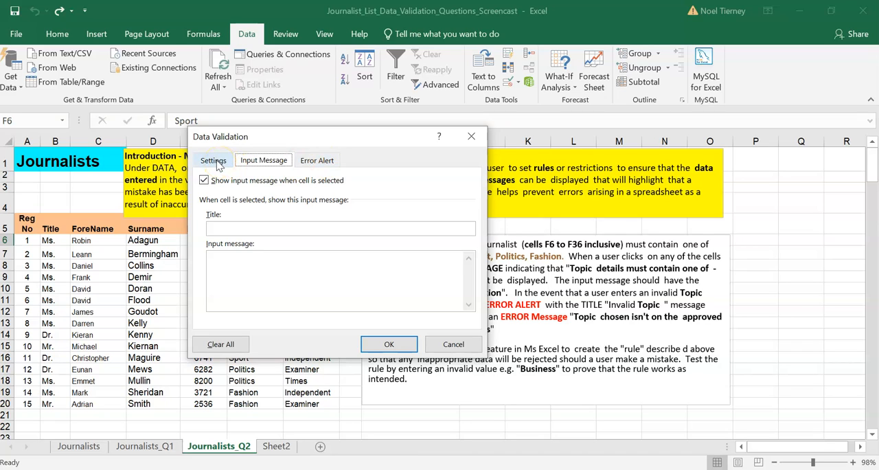
- Look through the validation criteria, input message and error alert options for cell F6
left_click(216, 162)
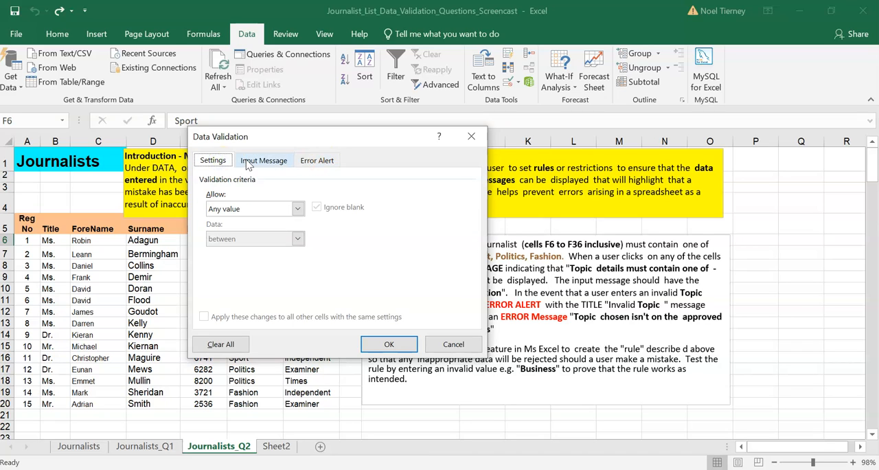
left_click(248, 162)
left_click(322, 161)
left_click_drag(347, 142, 244, 137)
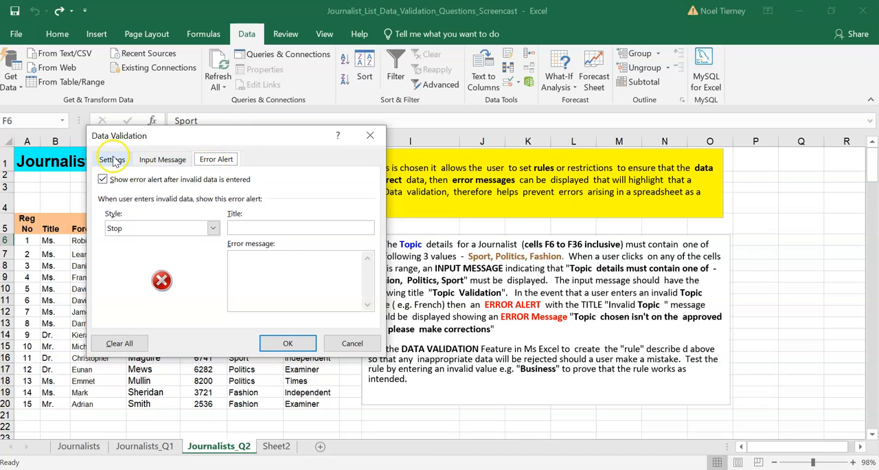
left_click(114, 159)
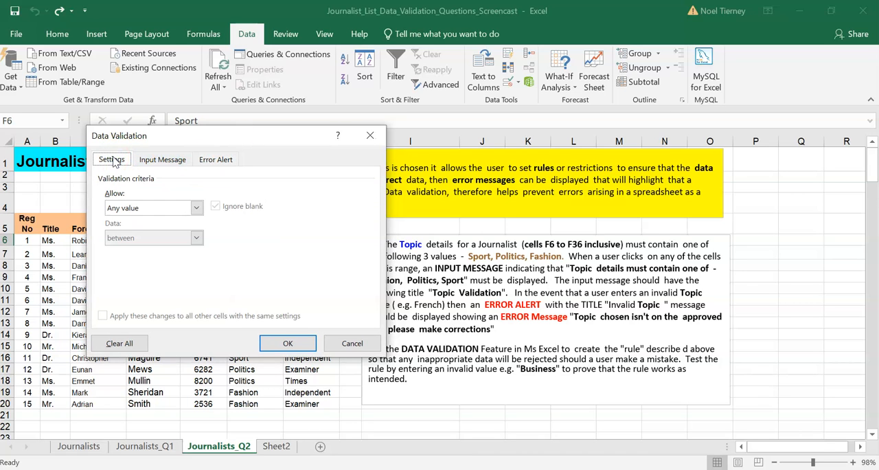
left_click_drag(265, 140, 237, 140)
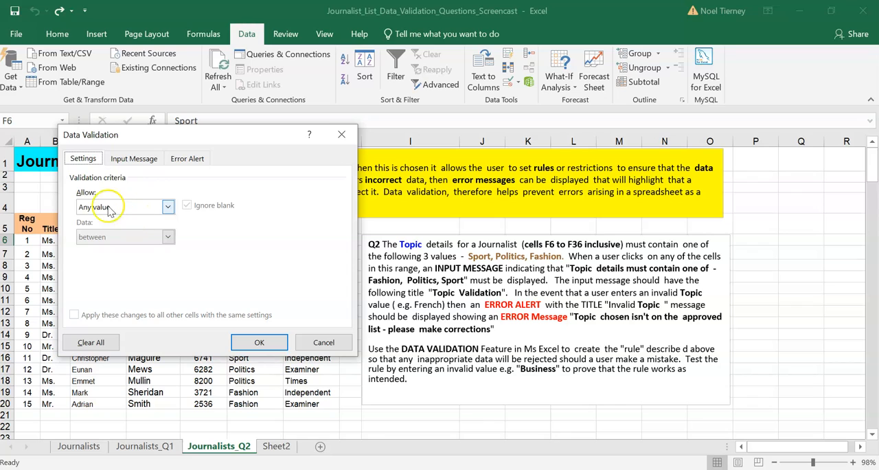
- Restrict cell F6 to a list with the source Fashion, Politics, Sport, and compare it with cell F7
left_click(168, 207)
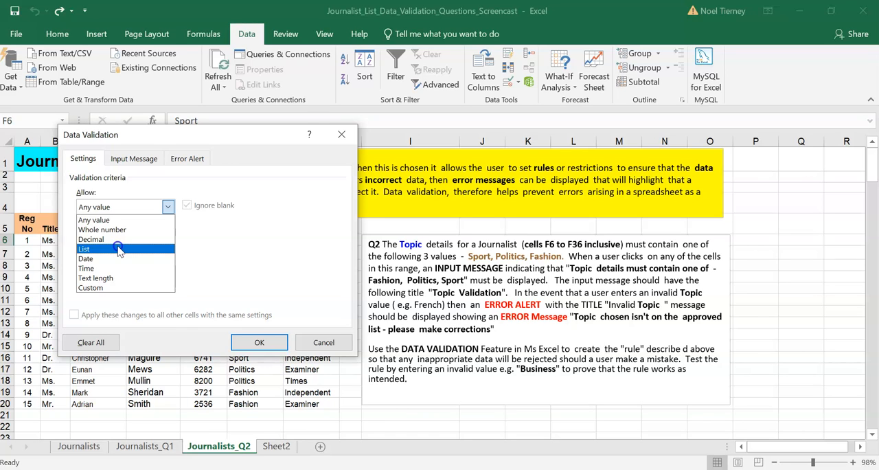
left_click(119, 250)
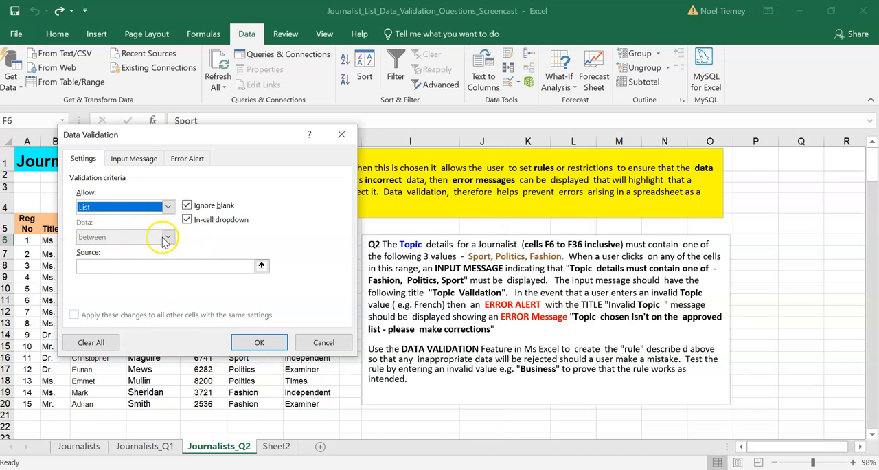
left_click(134, 265)
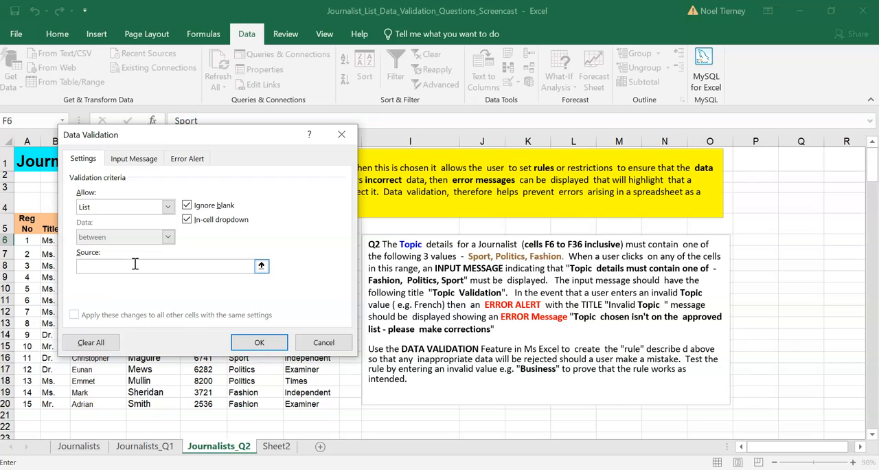
key("ctrl+v")
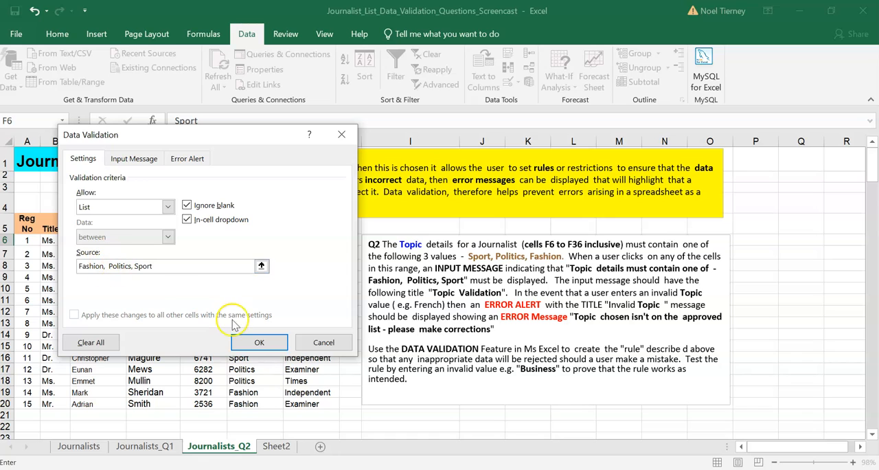
left_click(259, 345)
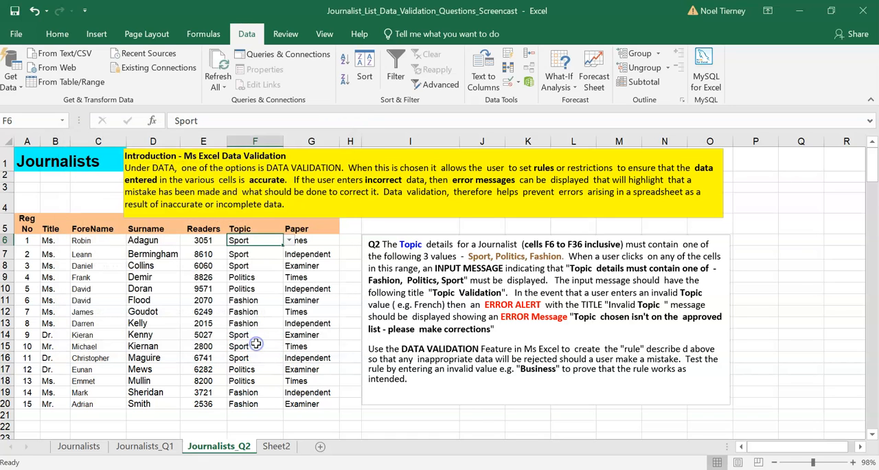
left_click(263, 256)
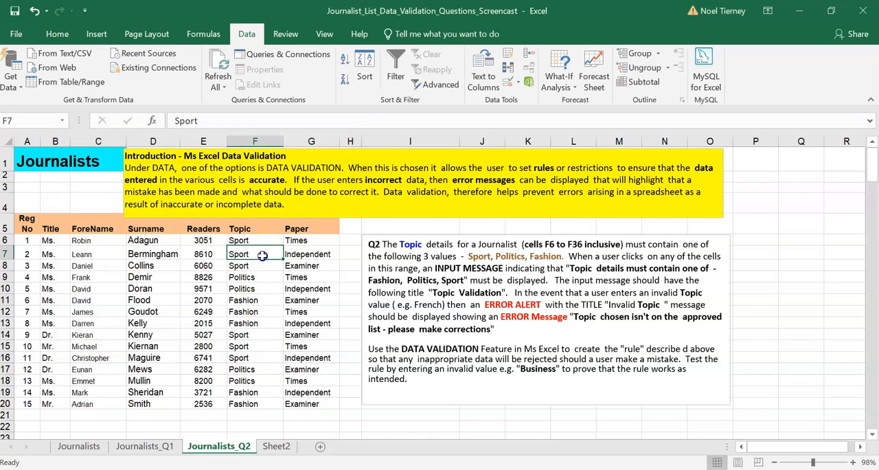
left_click(249, 239)
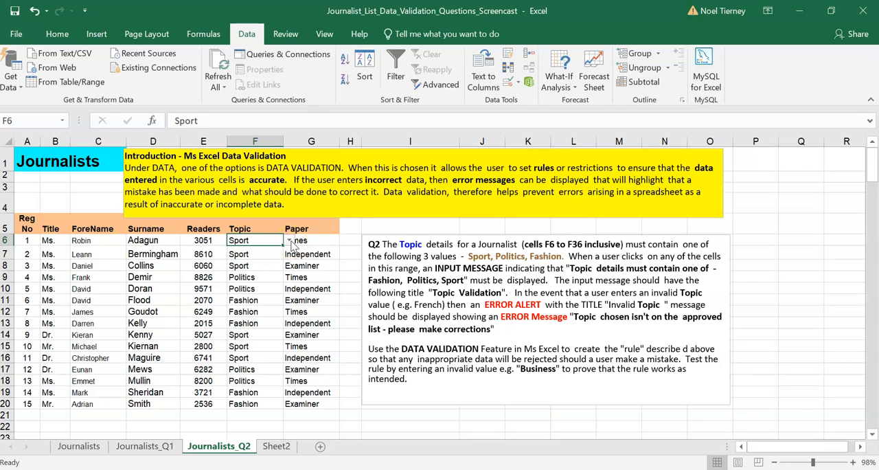
- Check the dropdown choices of cell F6, then test its rule with the invalid topic "Film" and discard the entry
left_click(289, 241)
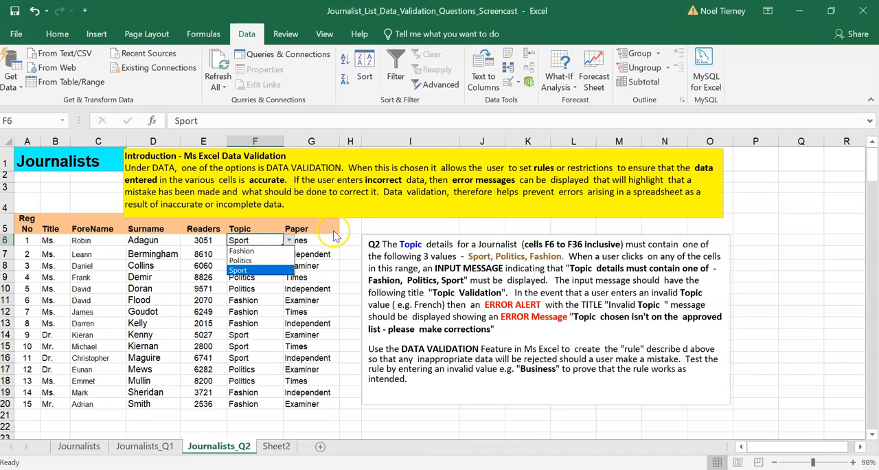
left_click(393, 218)
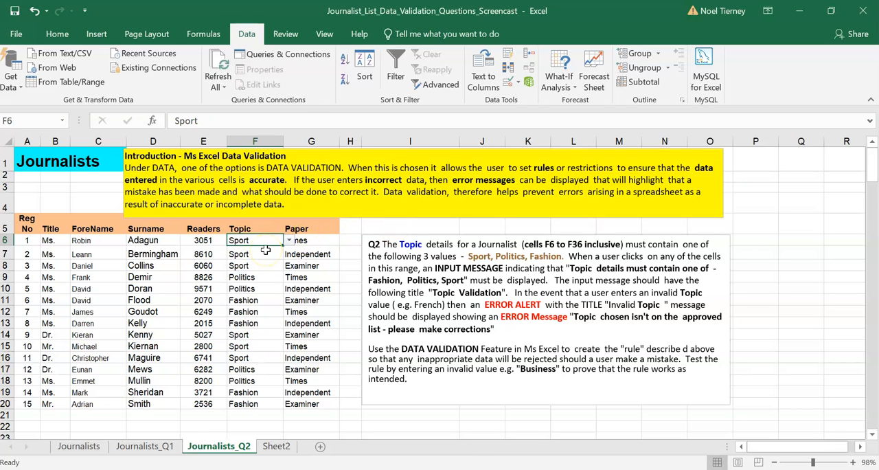
type("Fil")
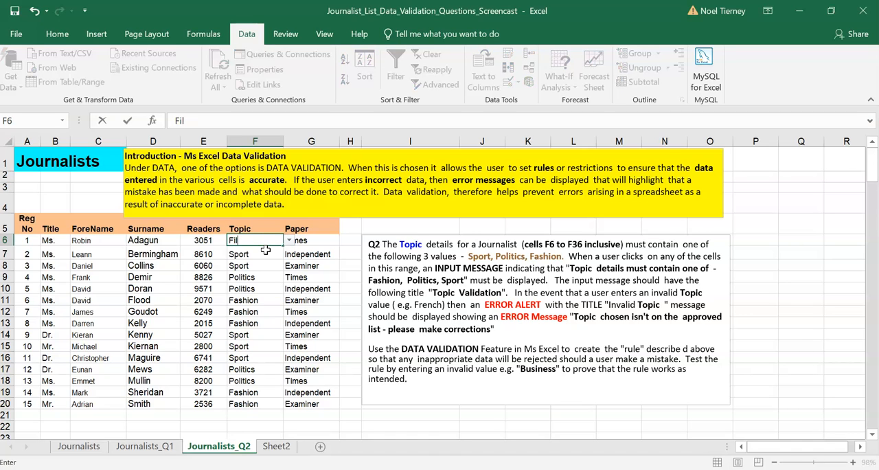
type("m")
key("Return")
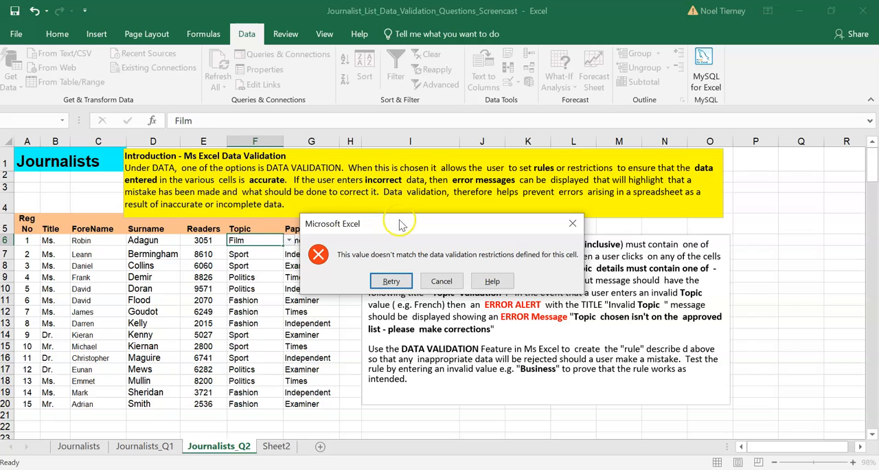
left_click_drag(419, 227, 408, 225)
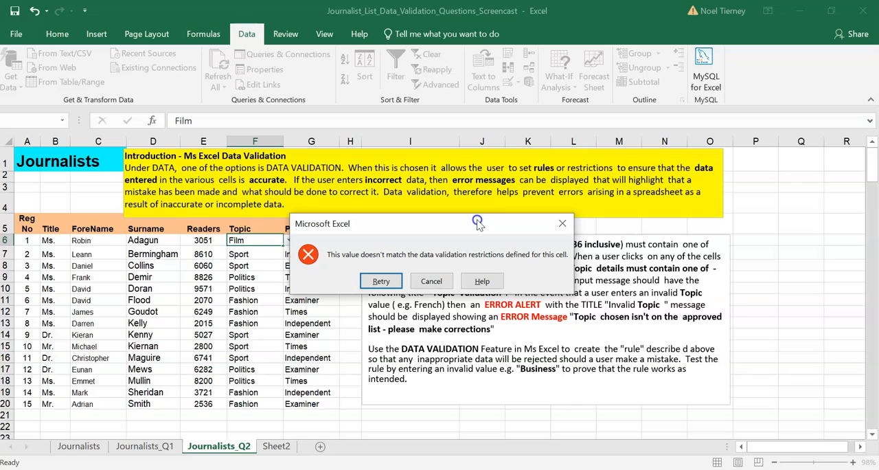
left_click_drag(453, 224, 226, 301)
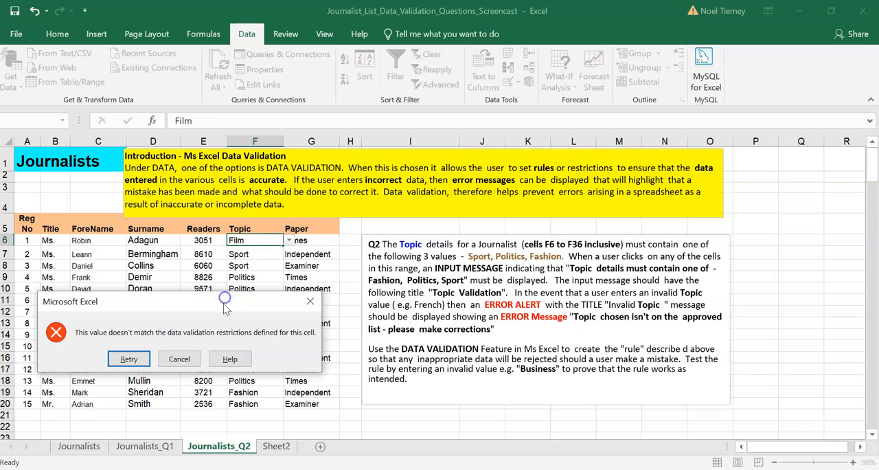
left_click(179, 358)
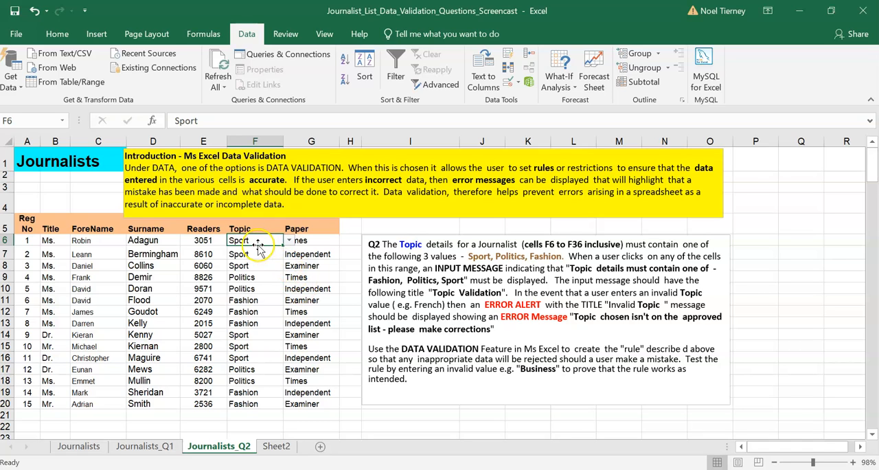
- Copy "Topic details must contain one of - Fashion, Politics, Sport" from the Q2 instructions and open Data Validation for cell F6
left_click(566, 280)
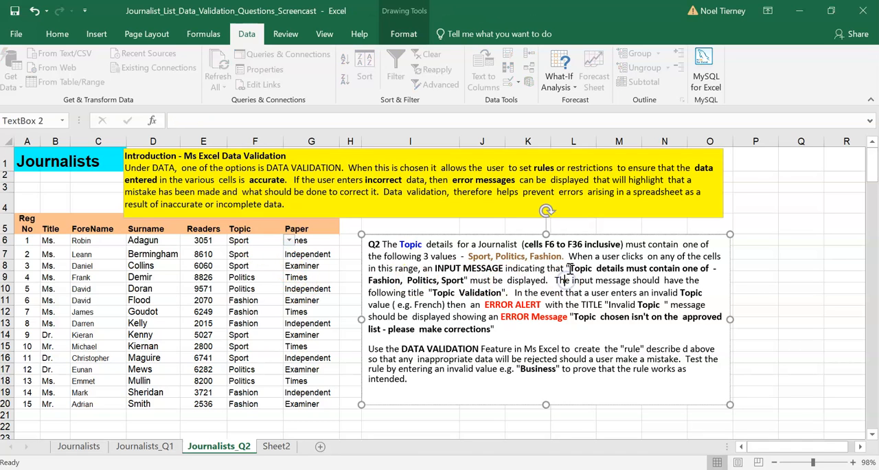
left_click_drag(572, 269, 474, 281)
key("ctrl+c")
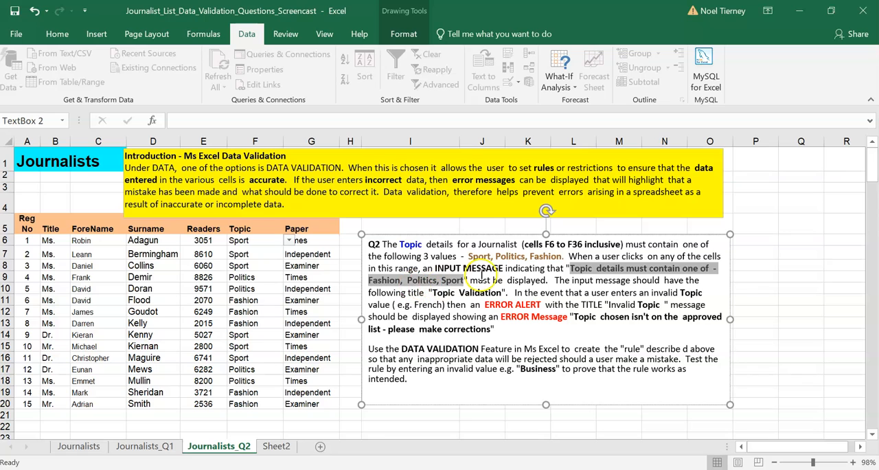
left_click(254, 241)
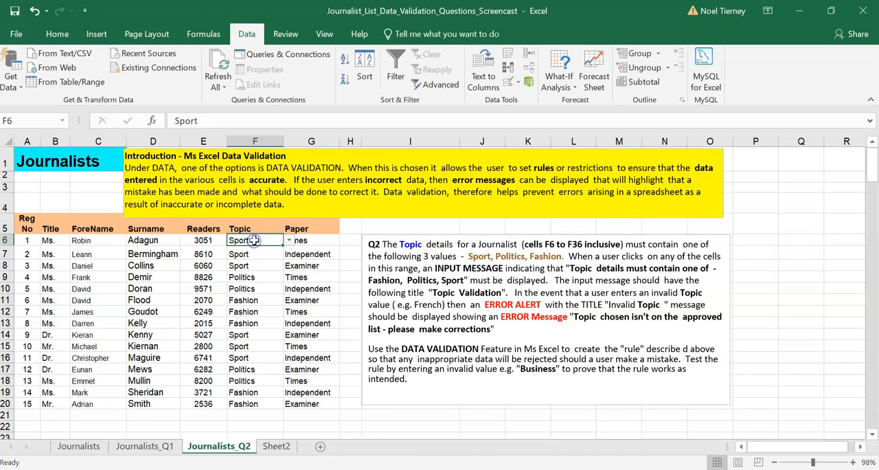
left_click(508, 84)
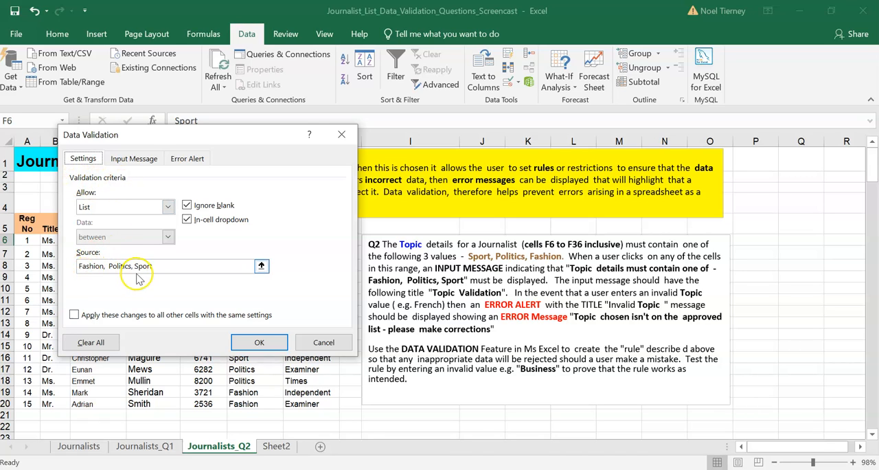
- Apply the copied text as F6's input message with the title "Topic Validation", and reselect the cell to check it
left_click(124, 162)
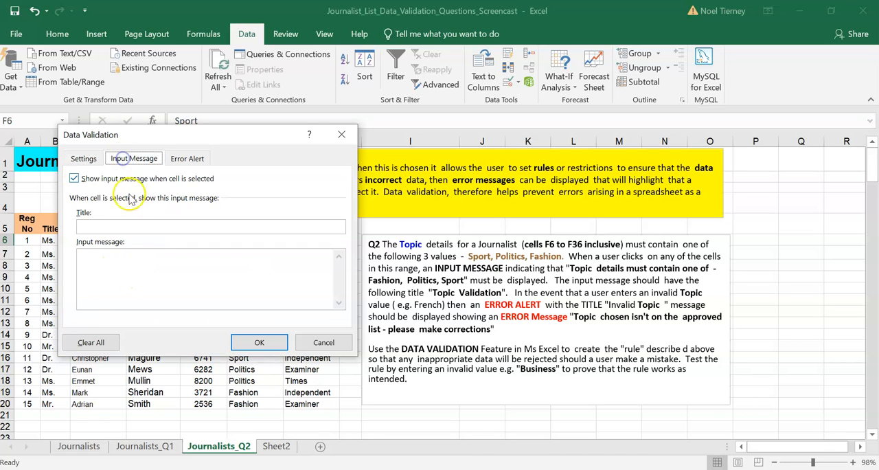
left_click(108, 267)
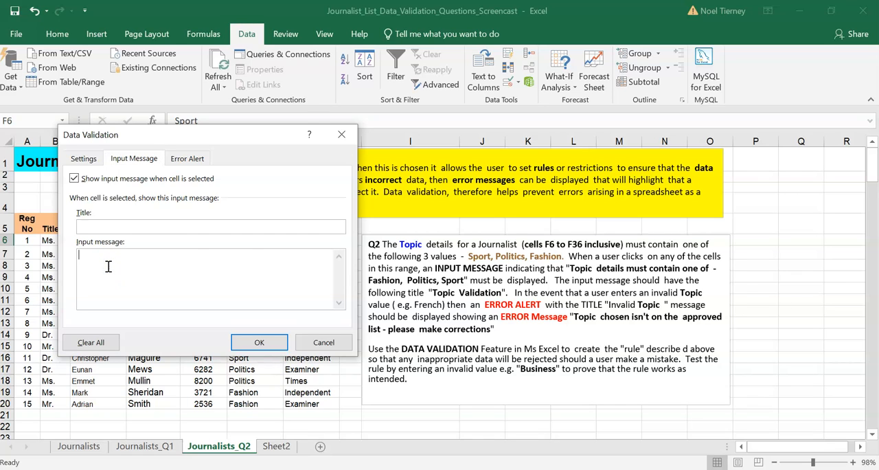
key("ctrl+v")
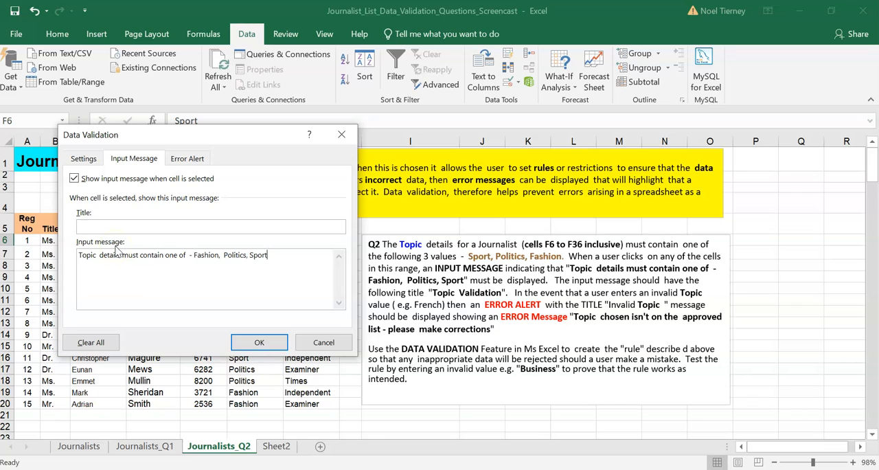
left_click(135, 229)
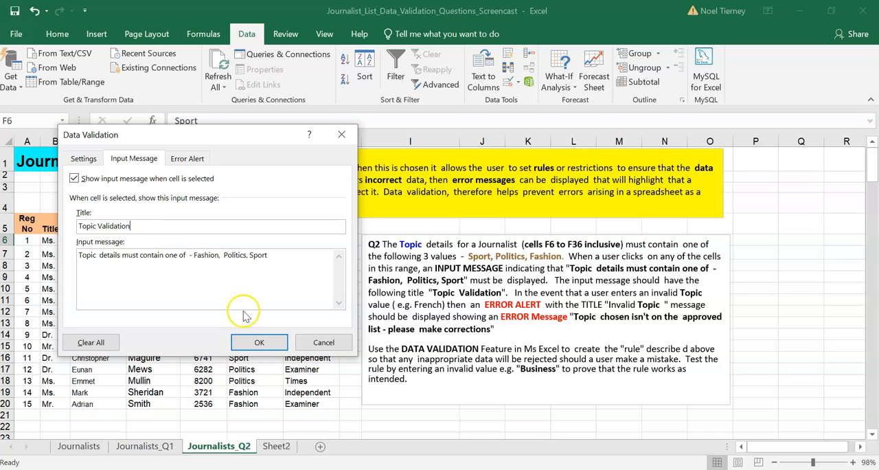
left_click(259, 344)
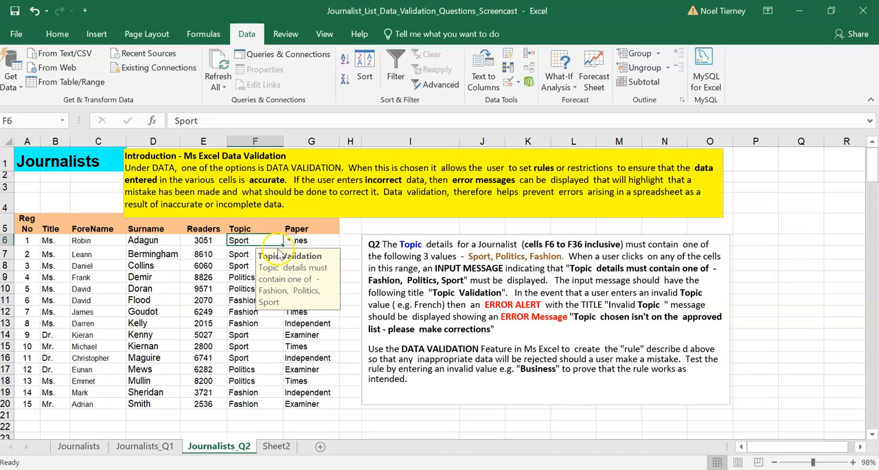
left_click(237, 255)
left_click(253, 240)
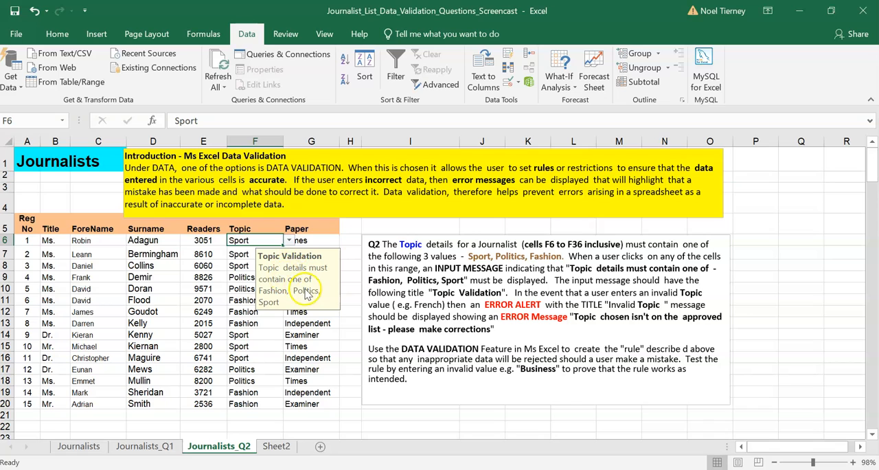
- Insert "of Fashion, Politics, Sport" after "approved list" in the error message wording of the Q2 instructions
left_click(479, 294)
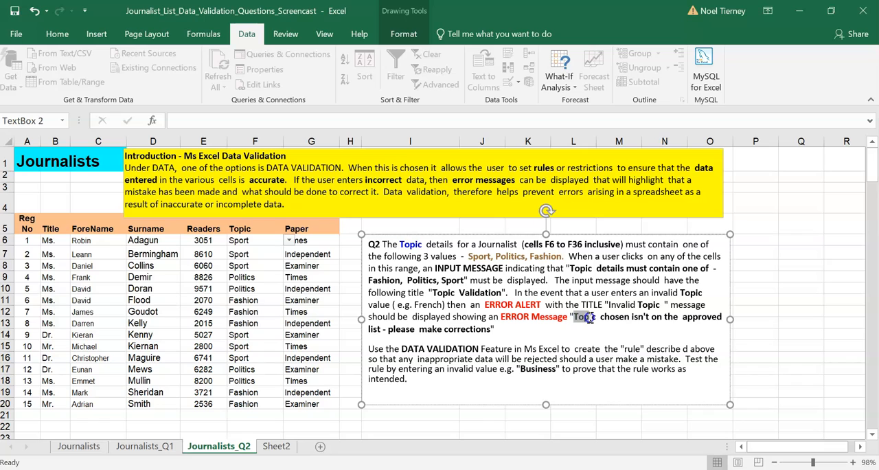
left_click_drag(590, 316, 612, 316)
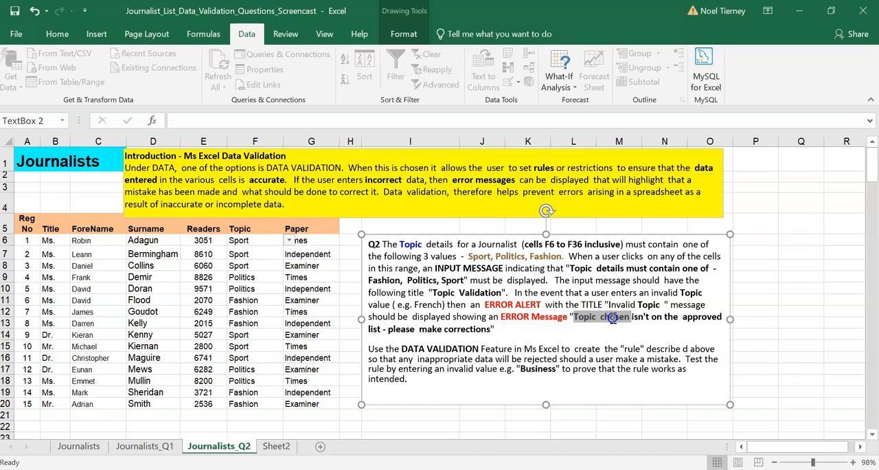
left_click(416, 329)
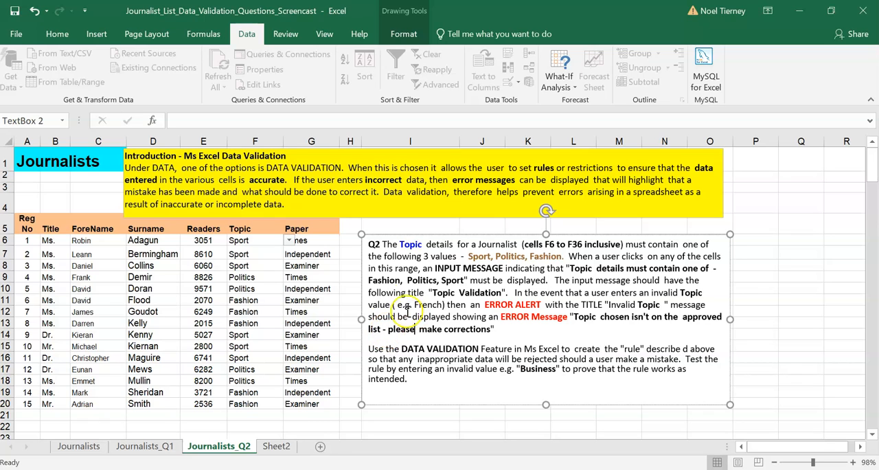
left_click_drag(366, 280, 457, 283)
key("ctrl+c")
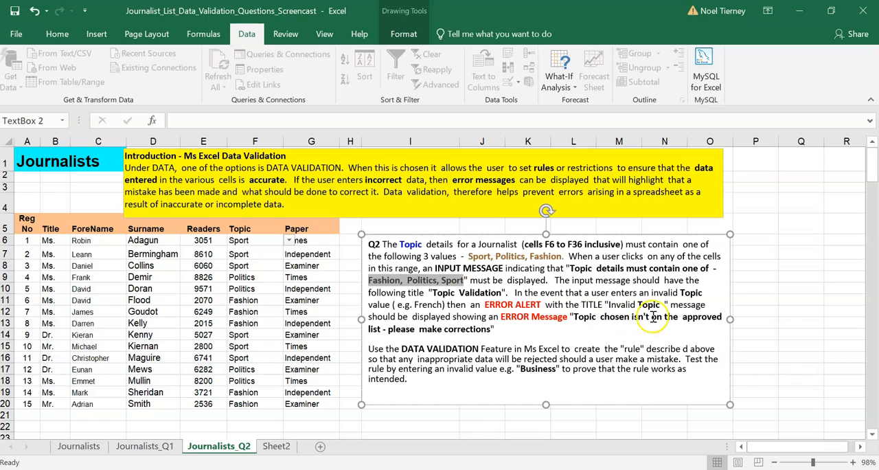
left_click(382, 329)
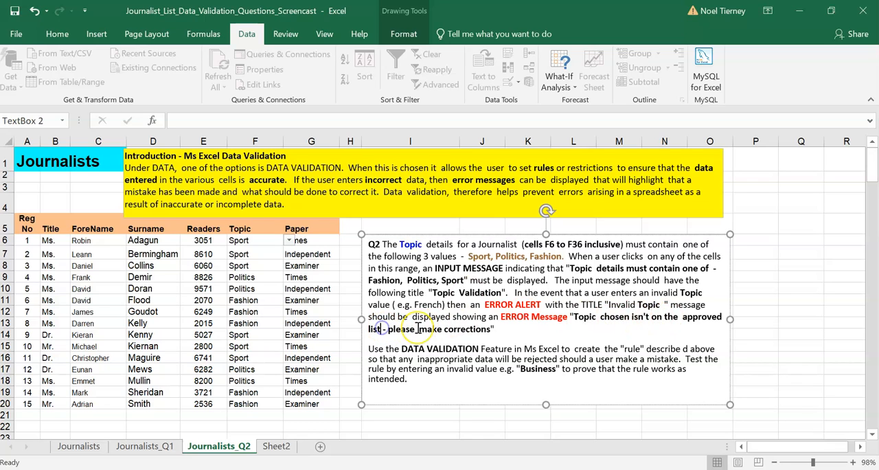
type("of")
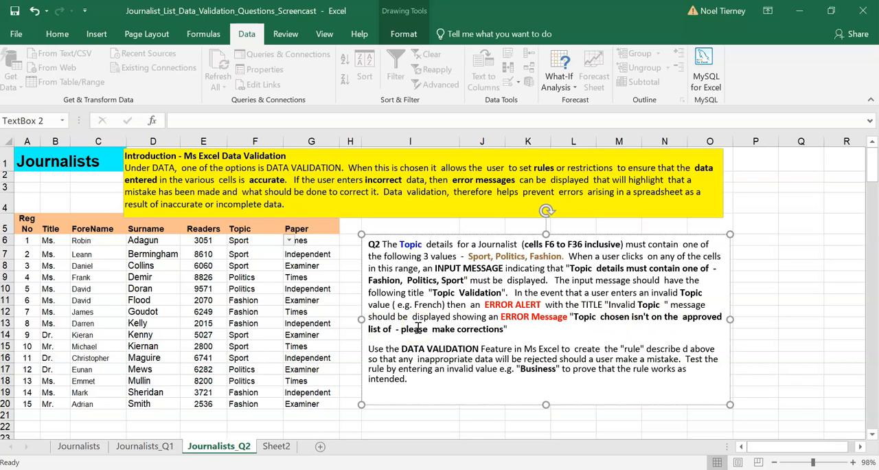
key("ctrl+v")
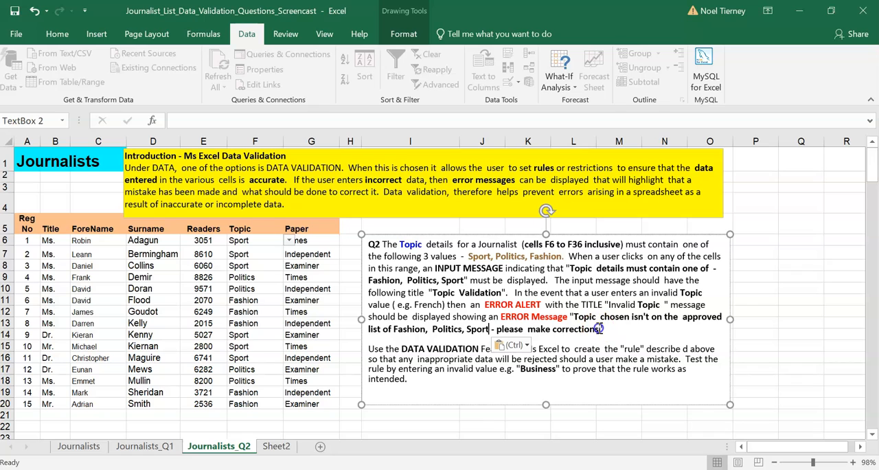
- Copy the full revised error text from the Q2 instructions into the error alert message of cell F6's data validation
left_click_drag(595, 329, 579, 319)
key("ctrl+c")
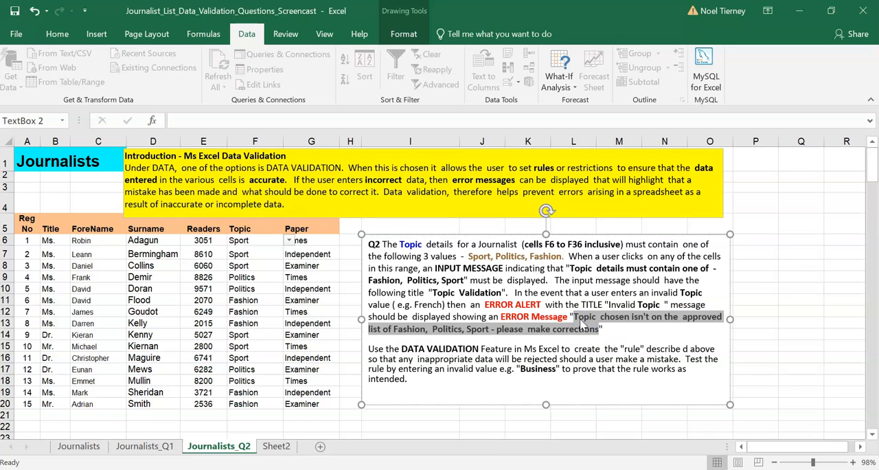
left_click(237, 241)
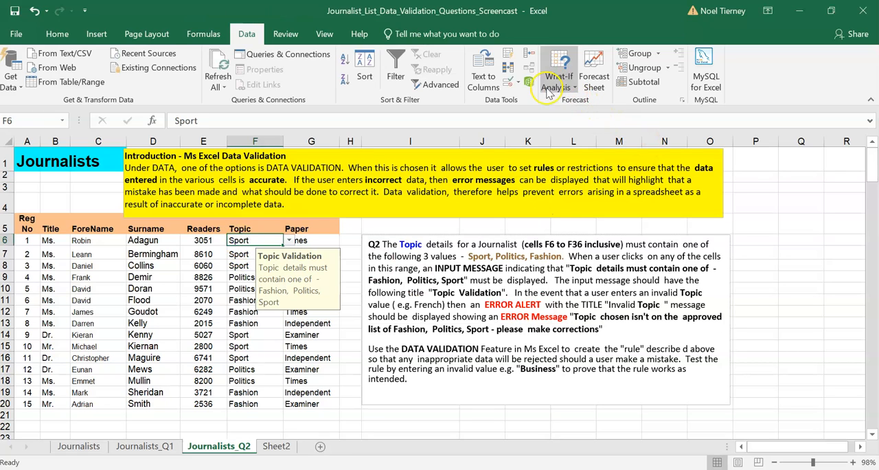
left_click(512, 84)
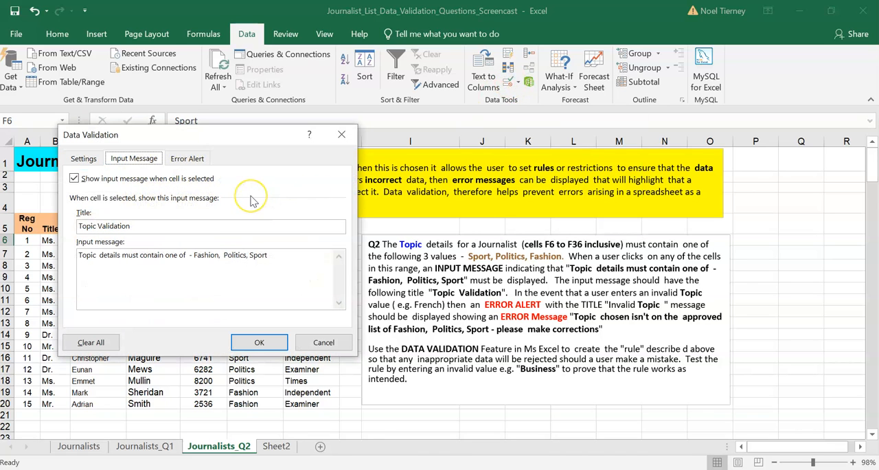
left_click(182, 161)
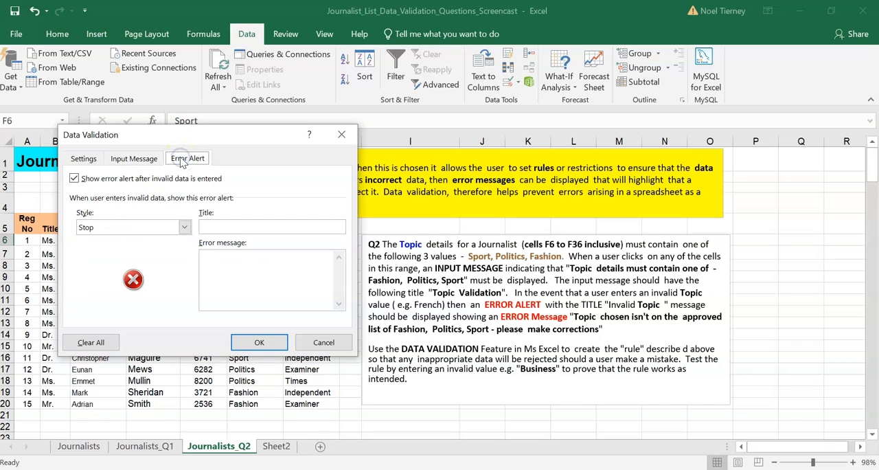
left_click(217, 261)
key("ctrl+v")
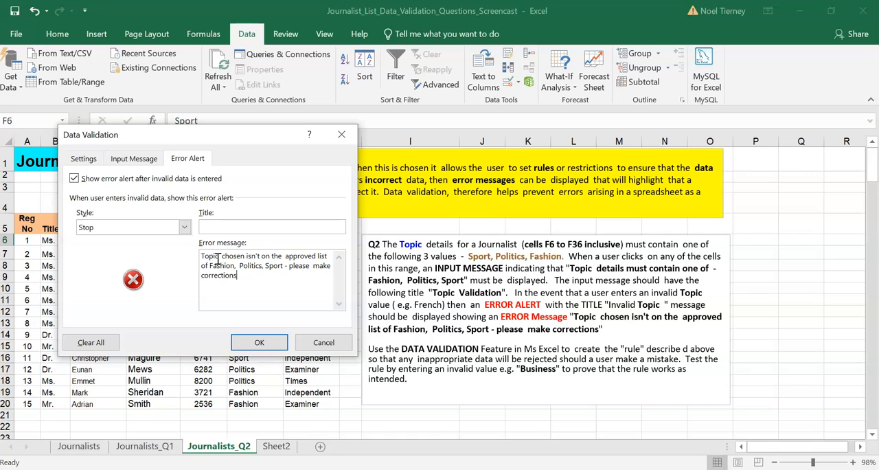
- Title the error alert "Invalid Topic", try the Warning style, set it to Stop, and apply the validation
left_click(212, 232)
type("Invalid Topic")
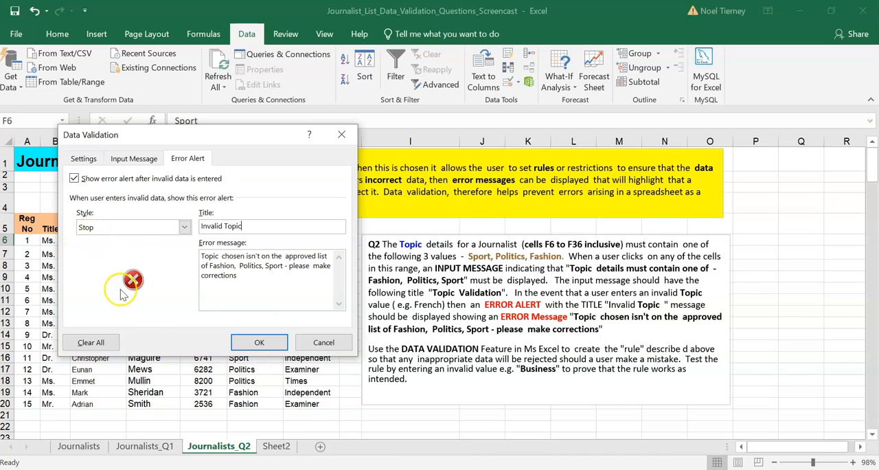
left_click(184, 227)
left_click(114, 250)
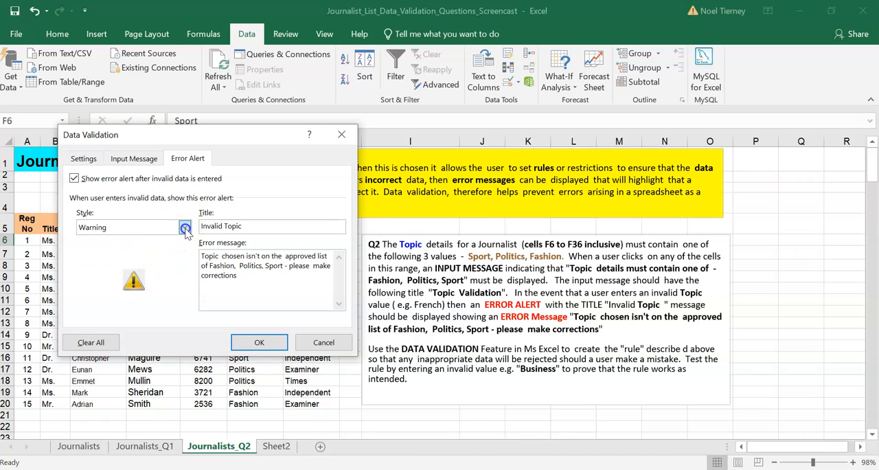
left_click(184, 230)
left_click(104, 240)
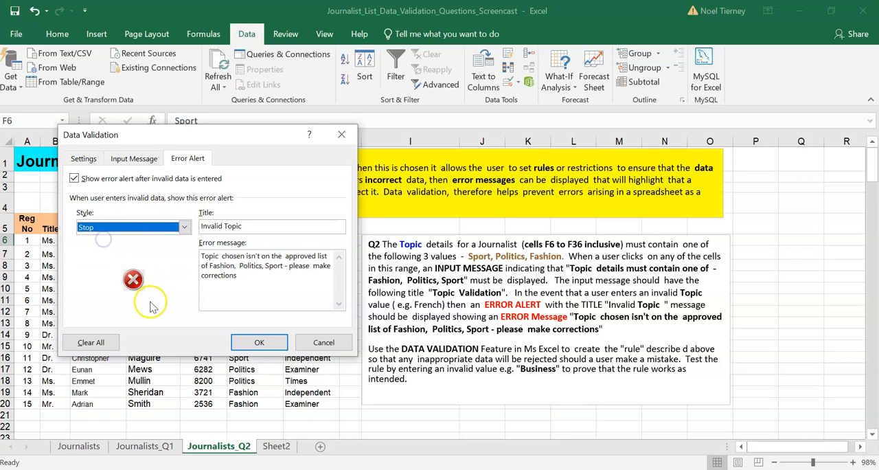
left_click(271, 343)
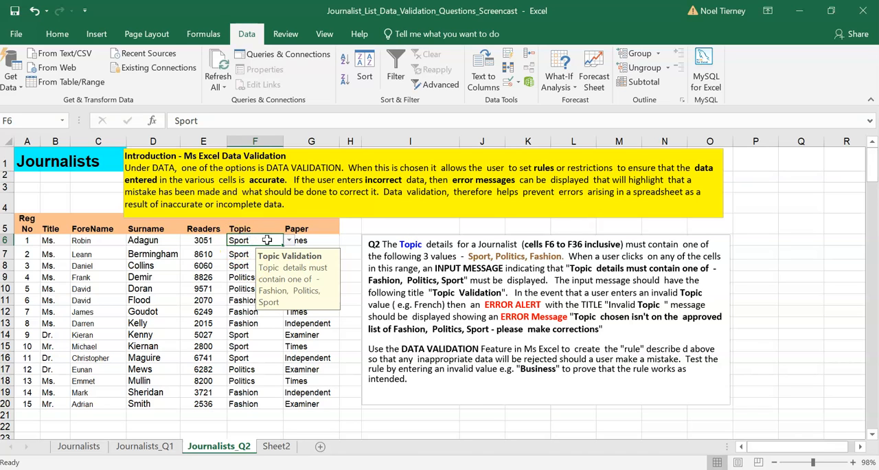
- Test the validation rule by entering the invalid topic "Business" in F6, and retry the entry with "Sport"
type("Business")
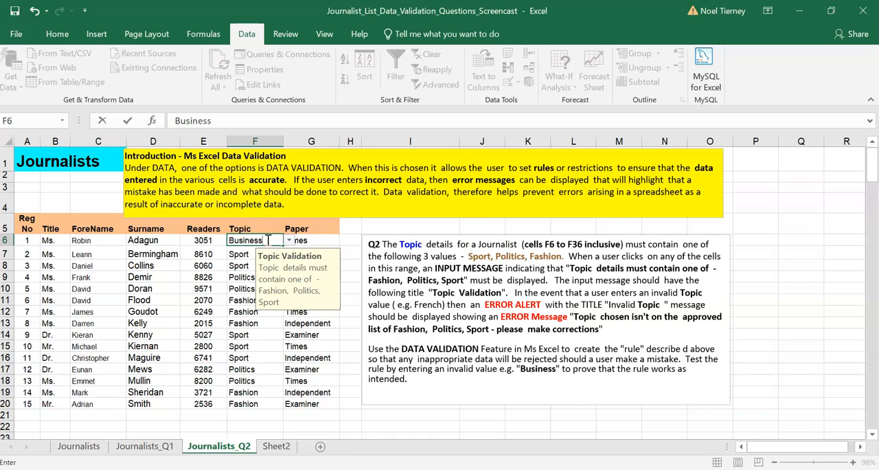
key("Return")
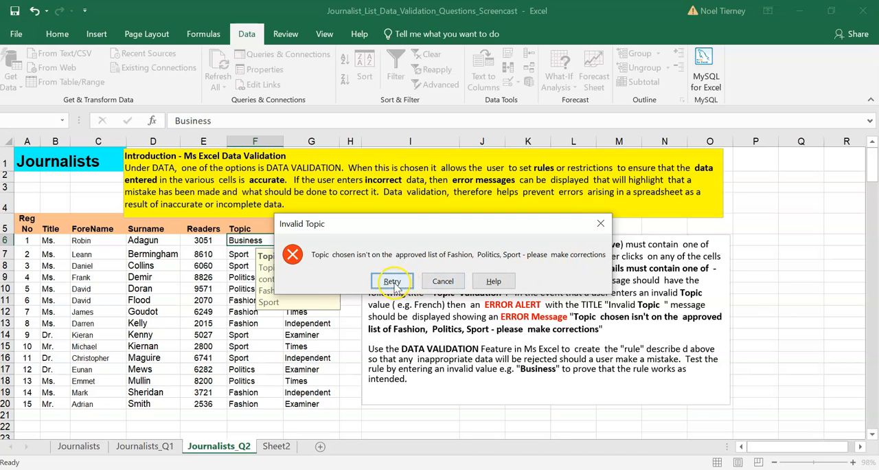
left_click(393, 284)
type("Sport")
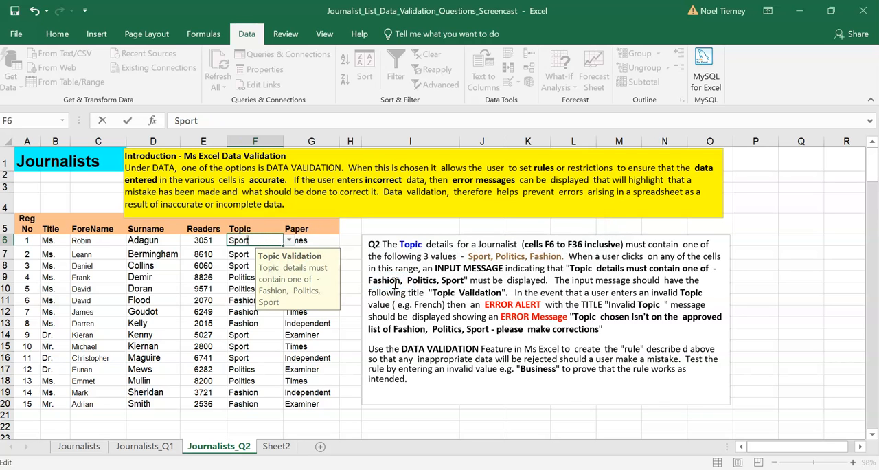
key("Return")
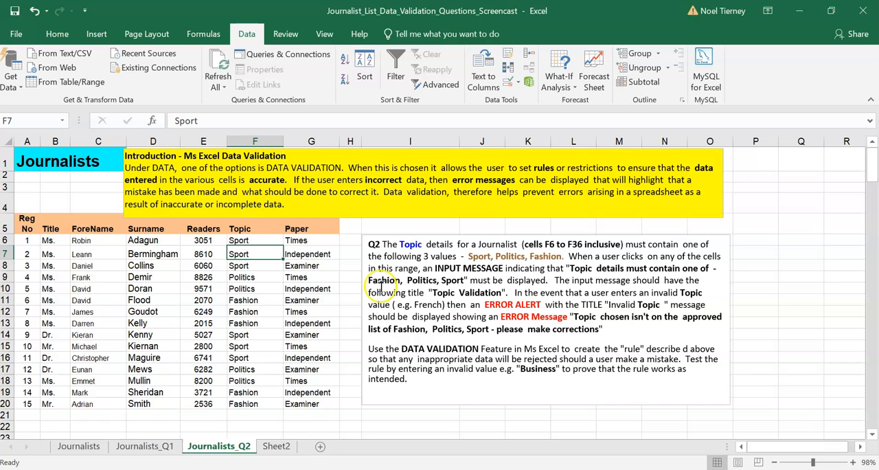
- Try F6's topic list by choosing Politics, and set the cell back to Sport from the same list
left_click(250, 240)
left_click(289, 240)
left_click(262, 261)
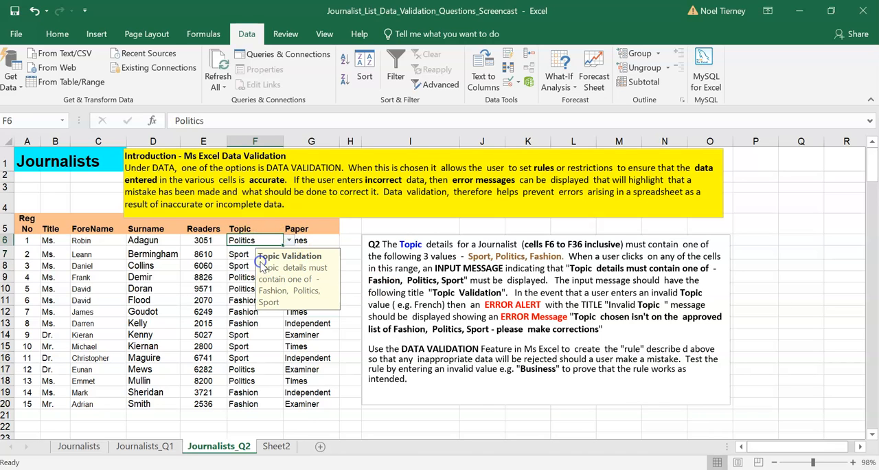
left_click(230, 356)
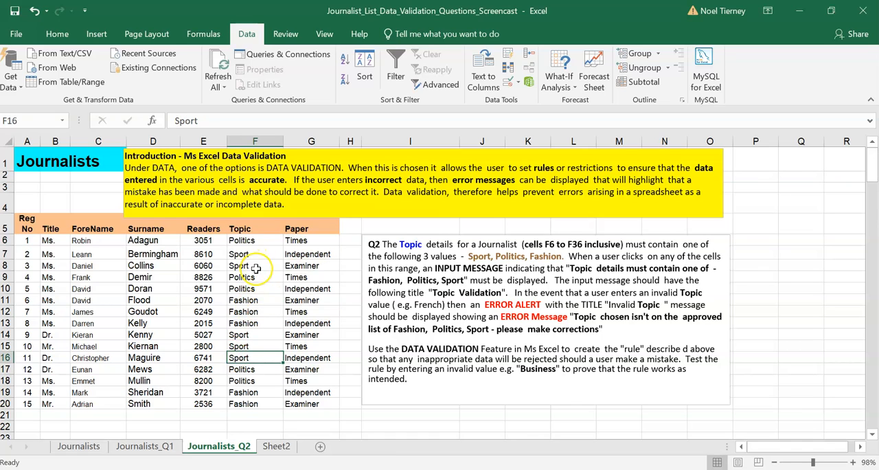
left_click(254, 239)
left_click(289, 241)
left_click(260, 270)
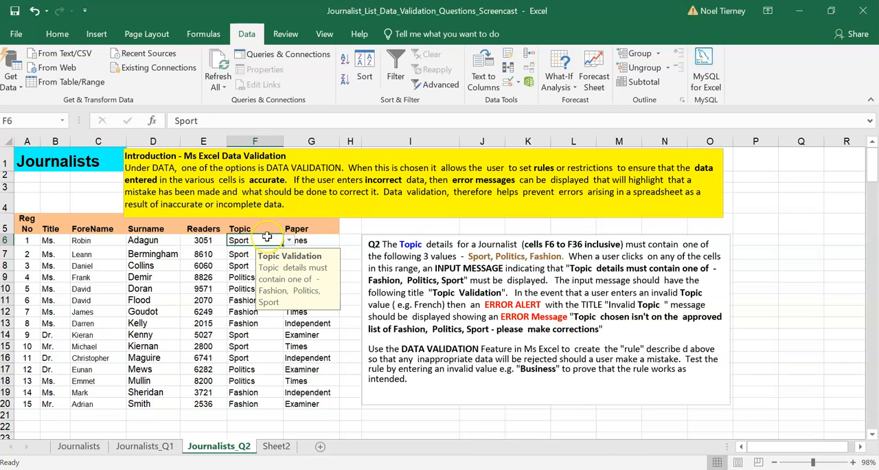
- Select F13, F9 and F6 in turn to check which Topic cells carry the input message and list
left_click(256, 241)
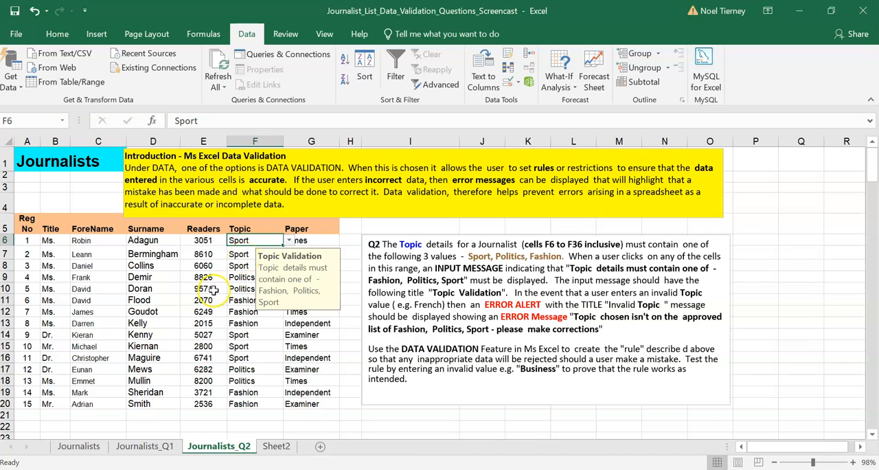
left_click(247, 323)
left_click(242, 277)
left_click(248, 240)
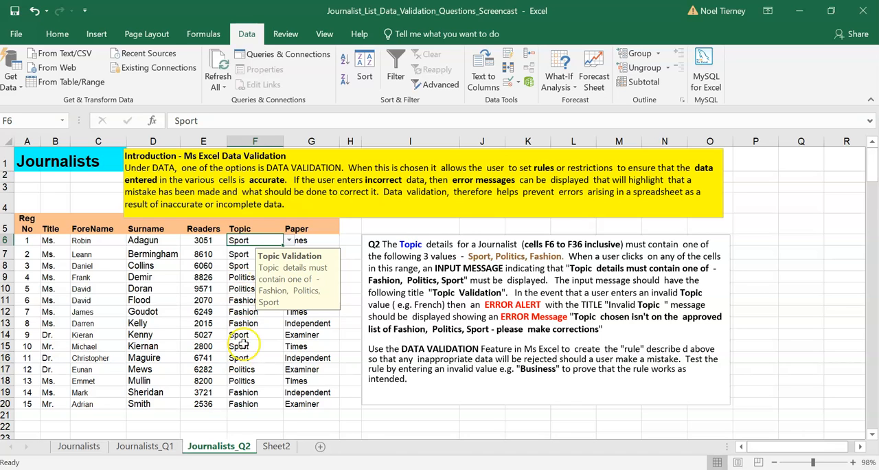
left_click(351, 415)
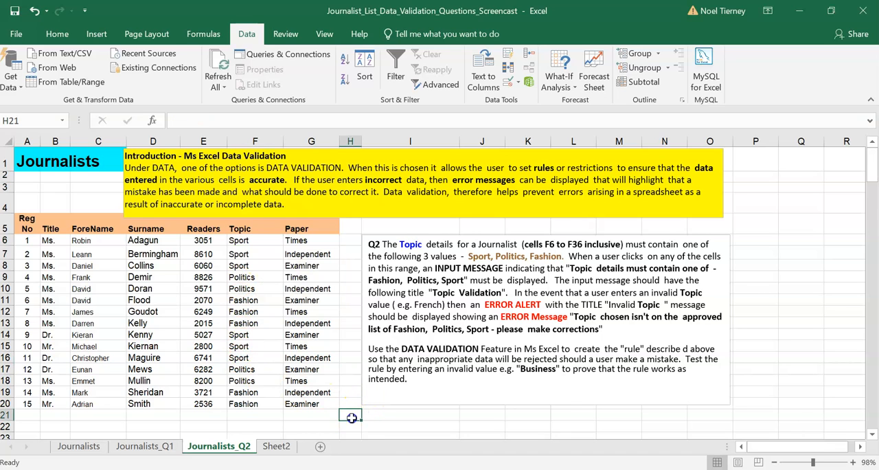
- Try copying F6 and pasting it in full over F7:F20, and undo the paste
left_click(243, 240)
right_click(244, 240)
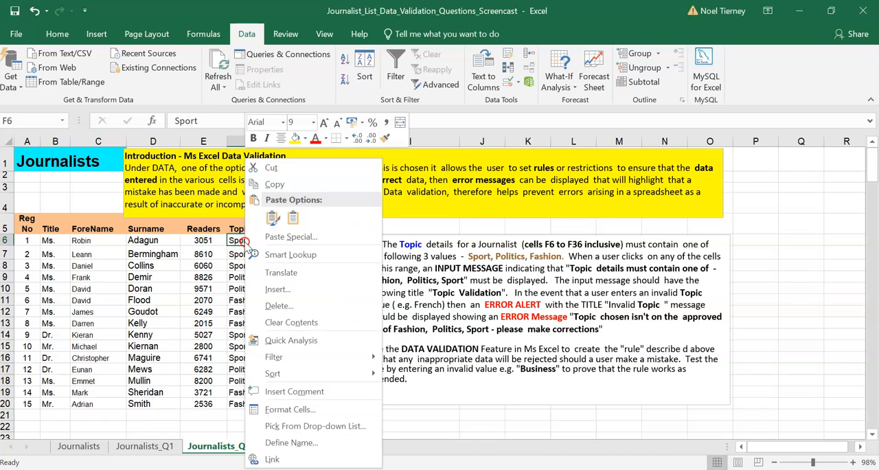
left_click(286, 187)
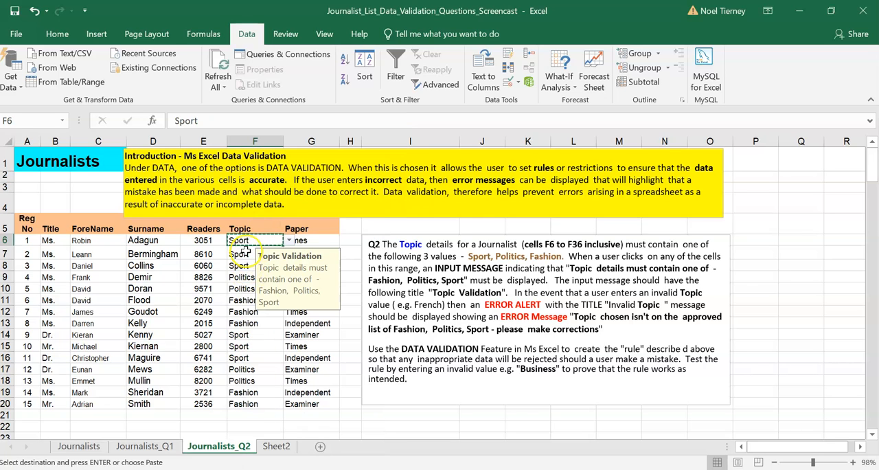
left_click(245, 252)
left_click_drag(245, 252, 248, 404)
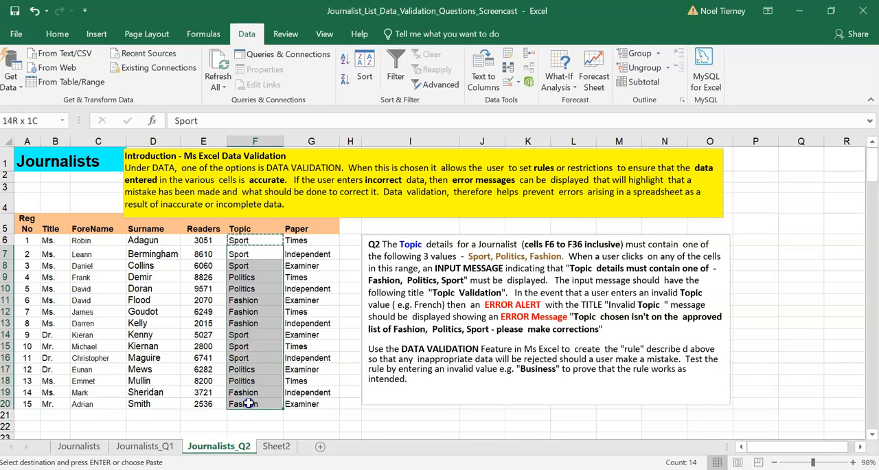
left_click_drag(249, 404, 249, 404)
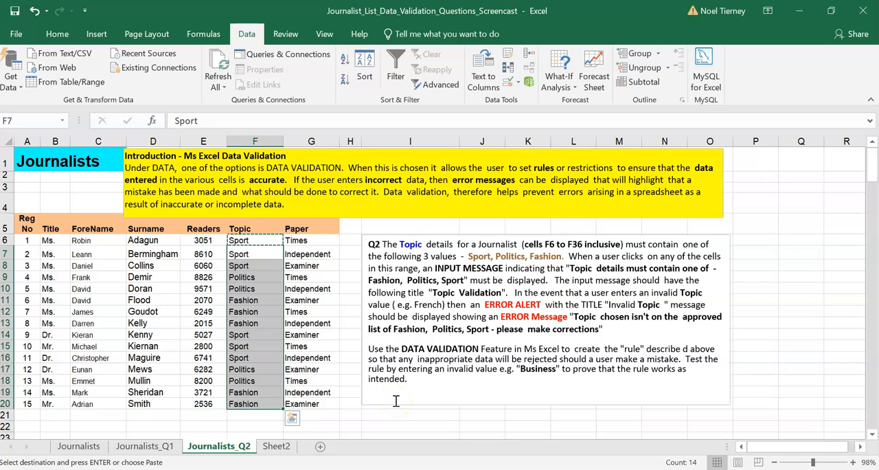
type("Sport Sport Sport Sport Sport Sport Sport Sport Sport Sport Sport Sport Sport Sport")
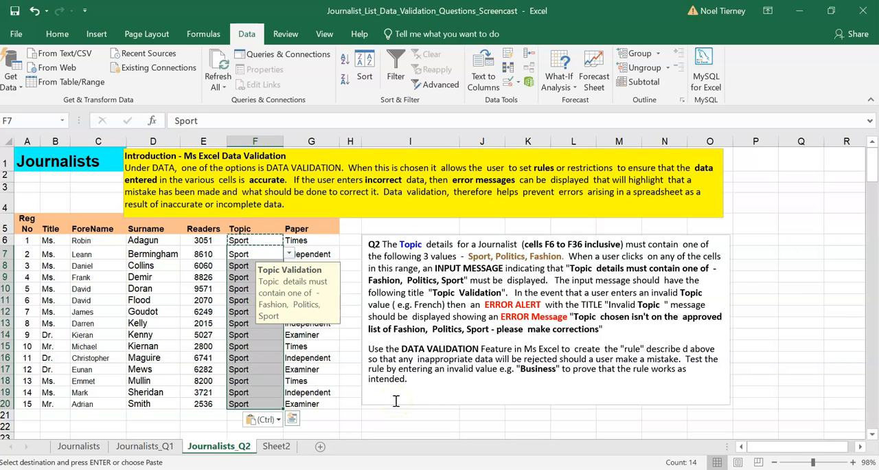
left_click(34, 11)
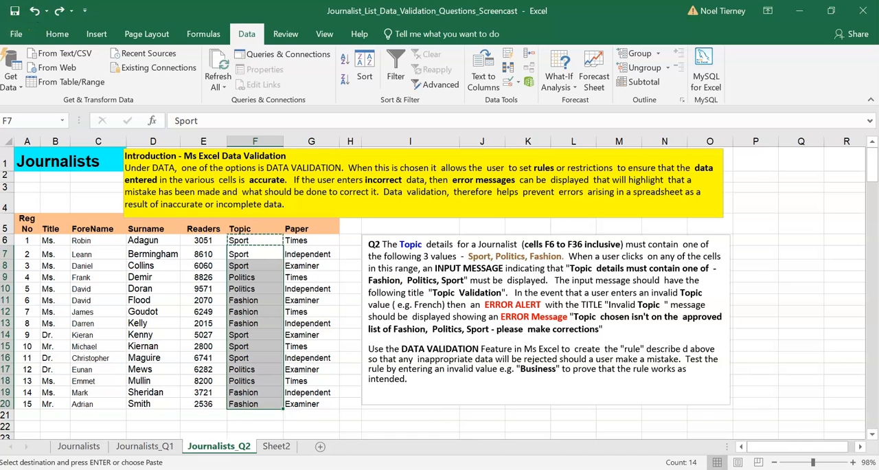
left_click(350, 414)
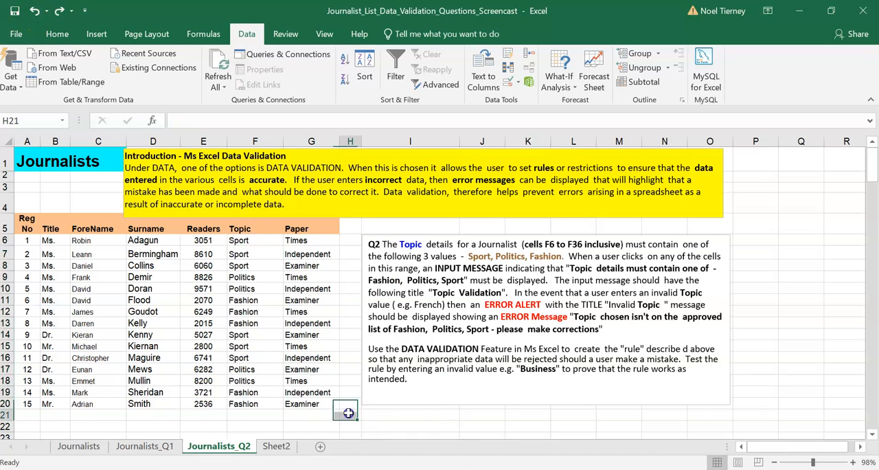
- Copy F6 and apply only its validation to F7:F20 with Paste Special
left_click(253, 239)
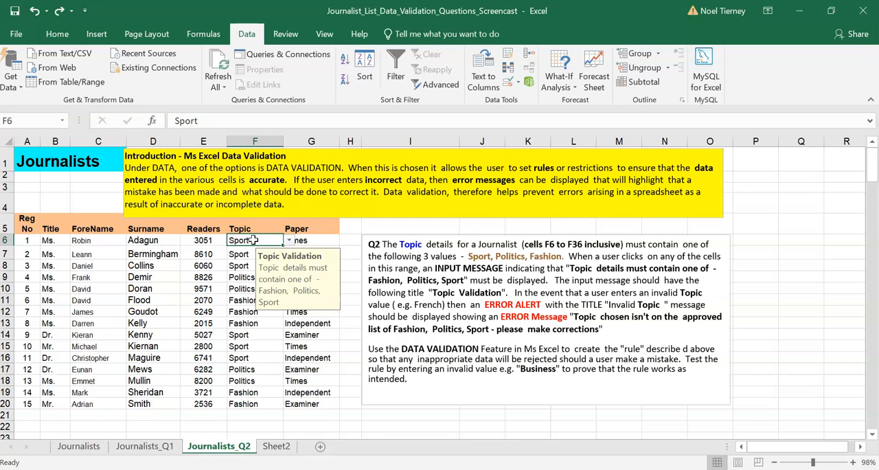
key("ctrl+c")
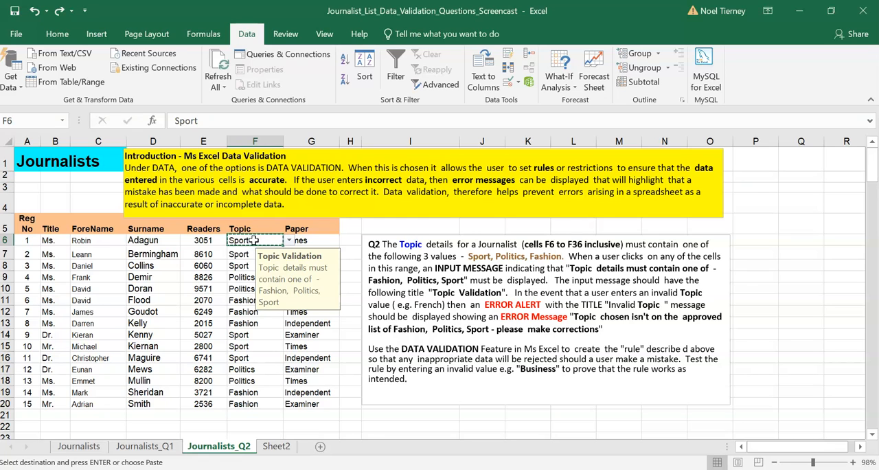
left_click_drag(233, 255, 261, 403)
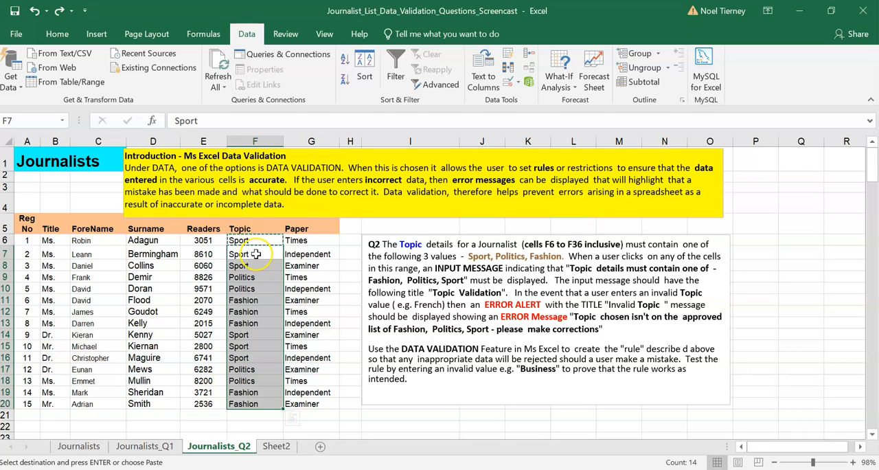
right_click(257, 258)
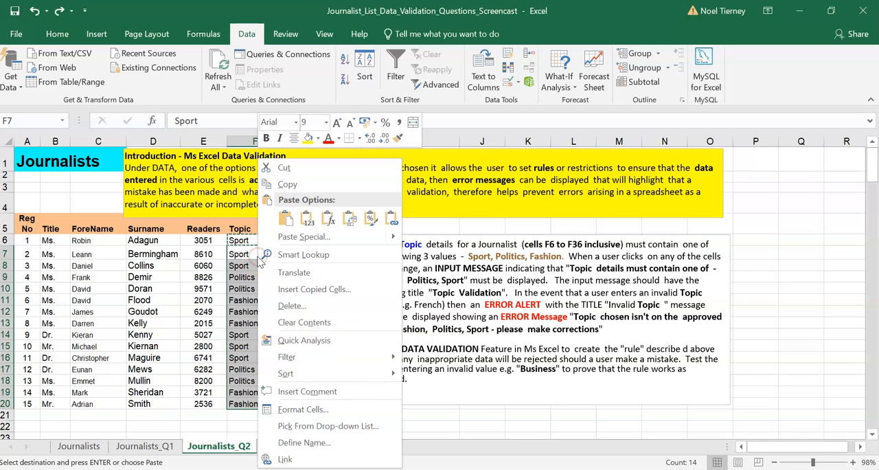
left_click(307, 219)
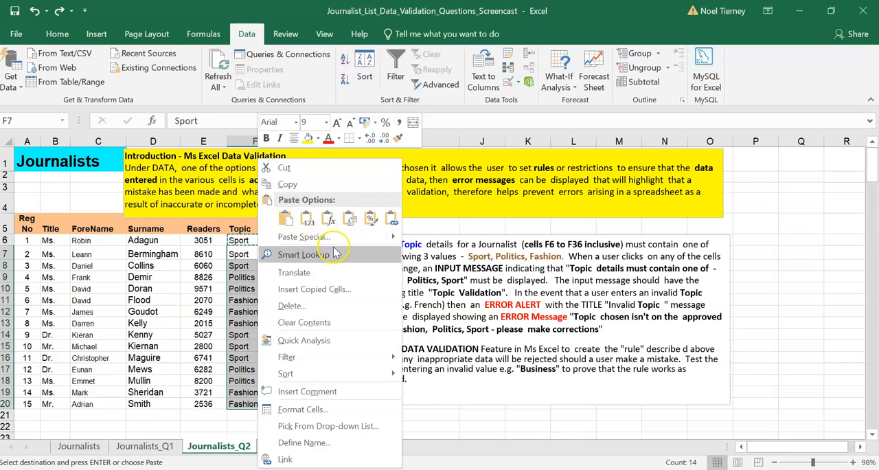
mouse_move(395, 239)
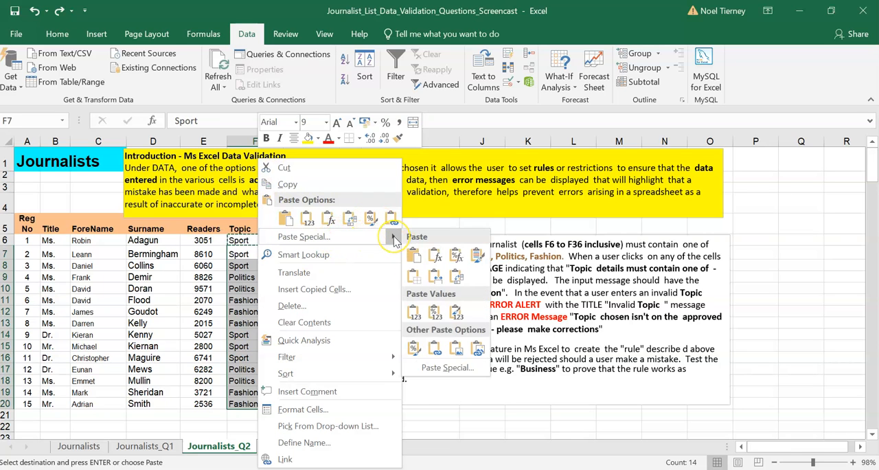
left_click(431, 371)
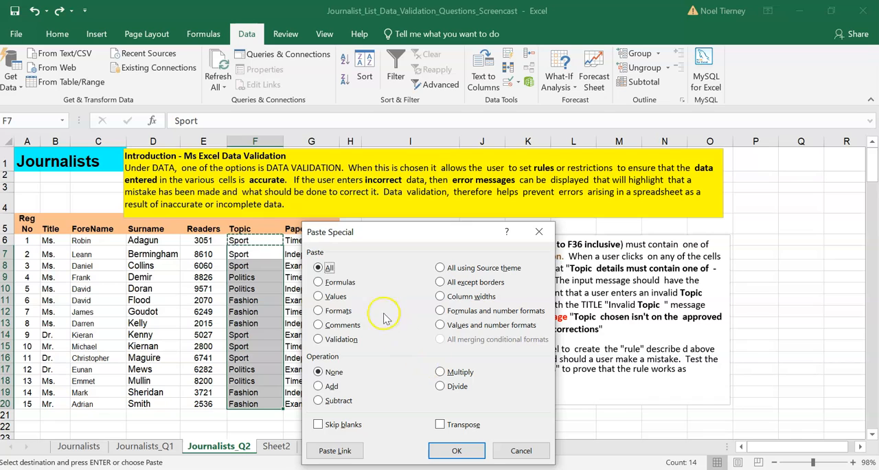
left_click(319, 340)
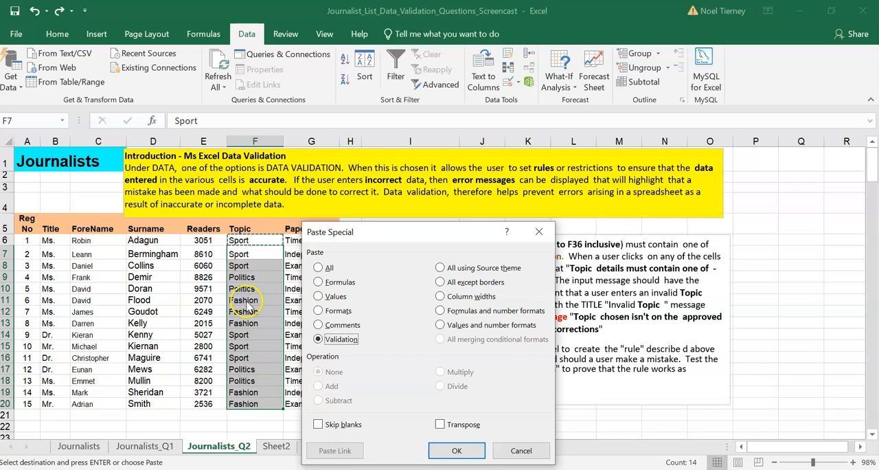
left_click(457, 451)
left_click(333, 404)
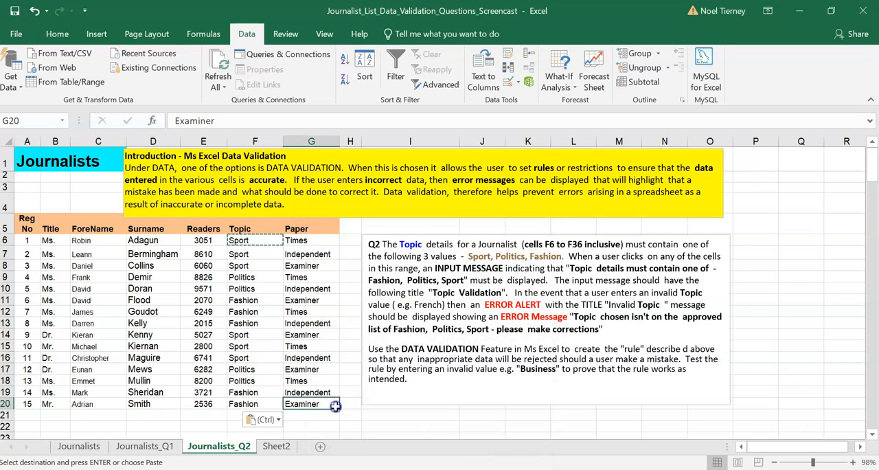
- Check the input message and the list of allowed topics in cell F12
left_click(267, 312)
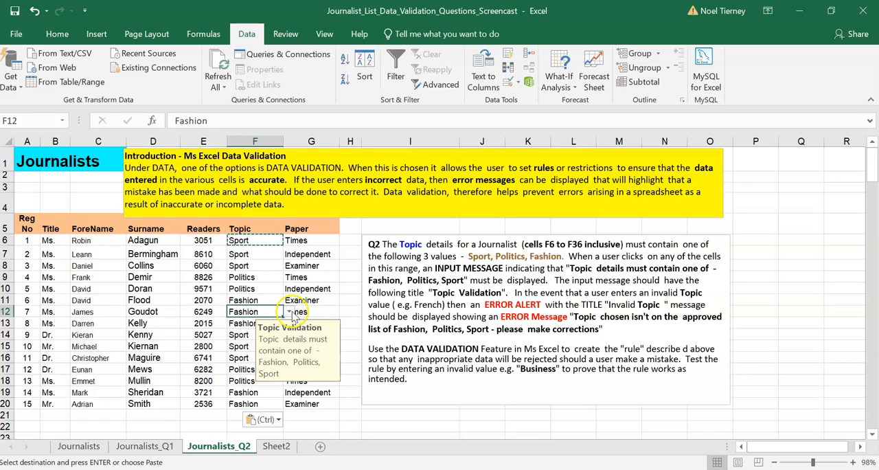
left_click(289, 312)
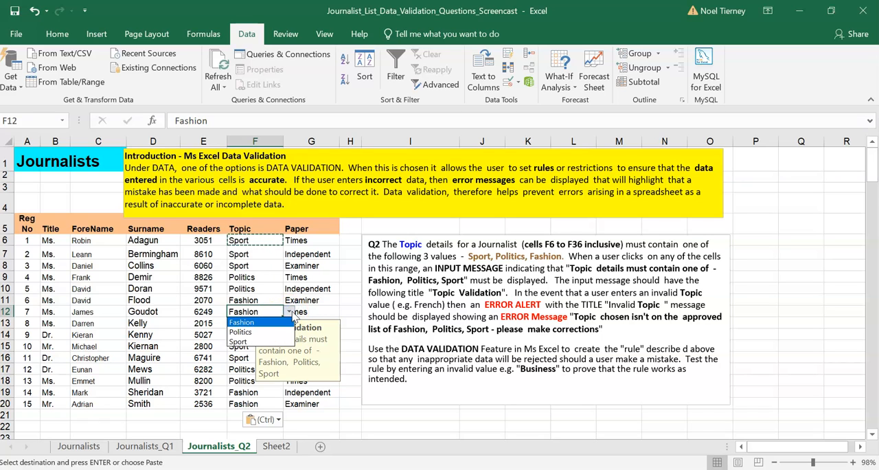
left_click(289, 312)
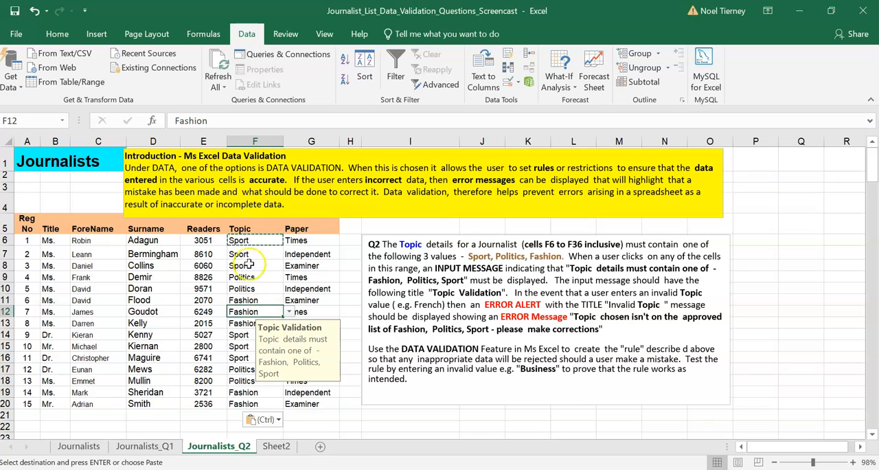
- Review the validation criteria, input message and error alert of F7:F20, and close the dialog without changes
left_click_drag(244, 253, 273, 400)
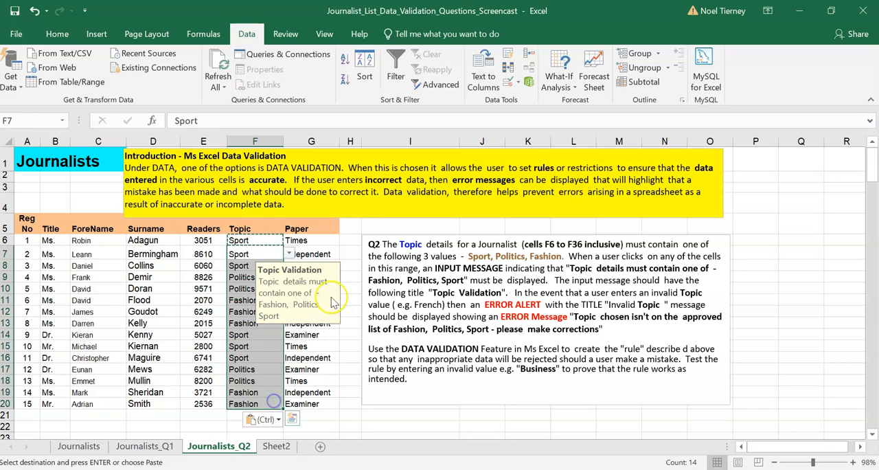
left_click(506, 82)
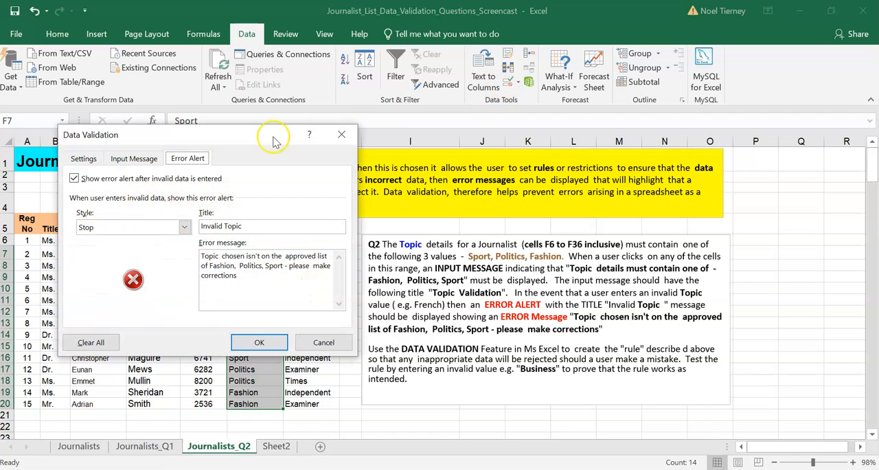
left_click(83, 159)
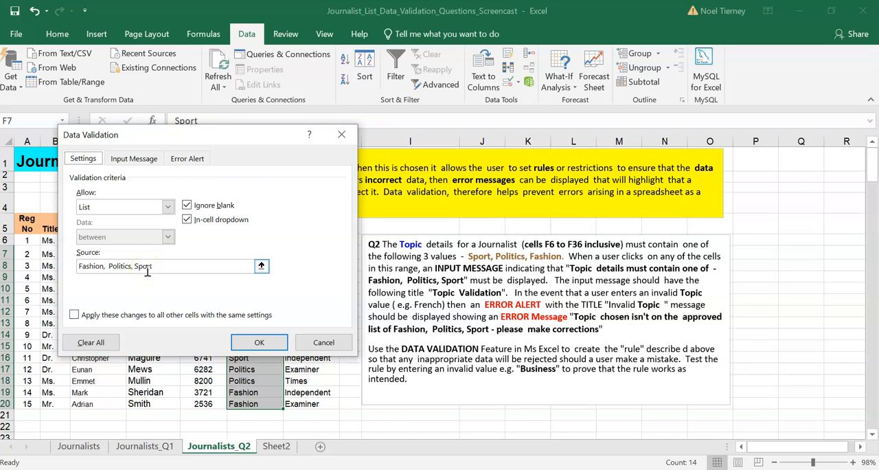
left_click(147, 165)
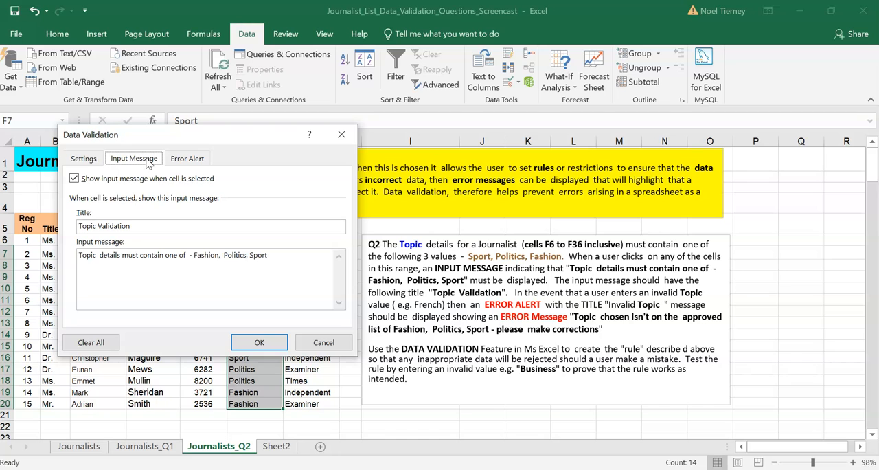
left_click(187, 159)
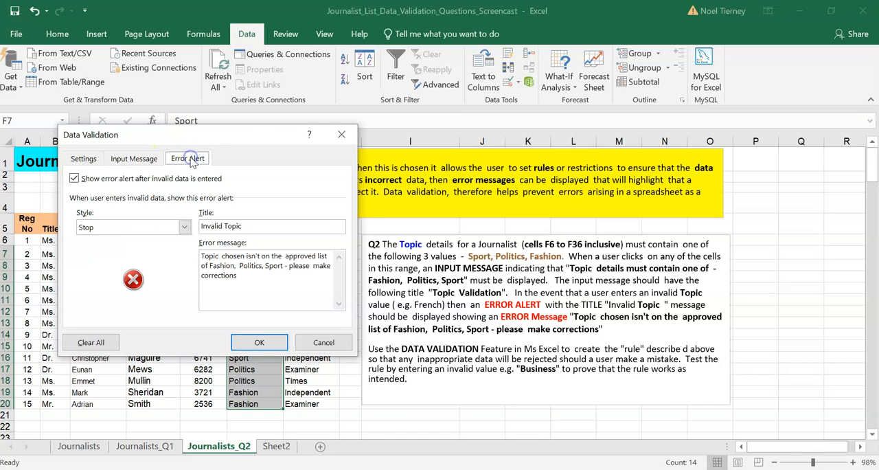
left_click(329, 343)
left_click(349, 433)
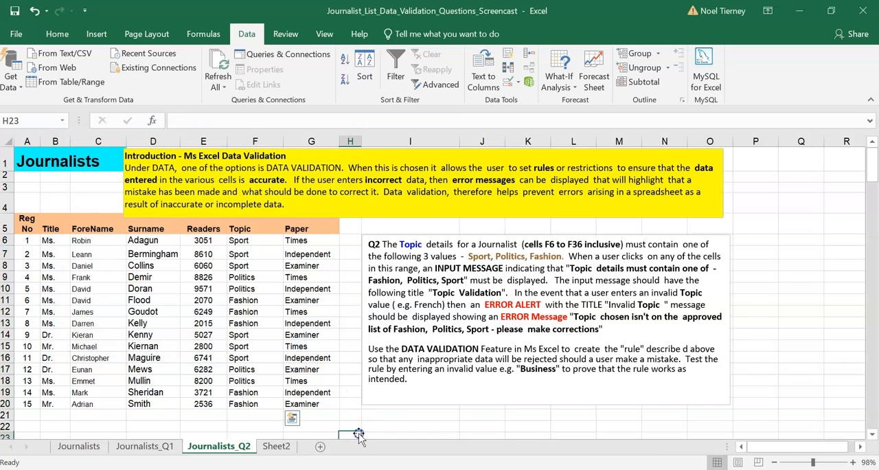
left_click(251, 241)
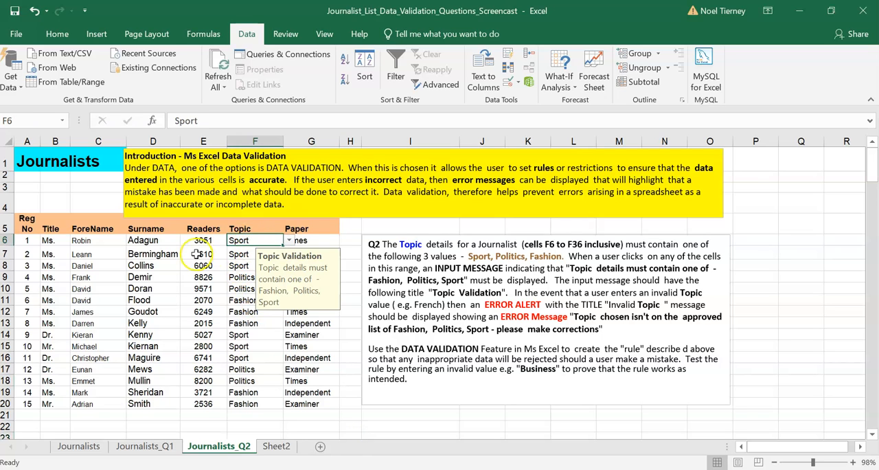
left_click_drag(202, 241, 206, 402)
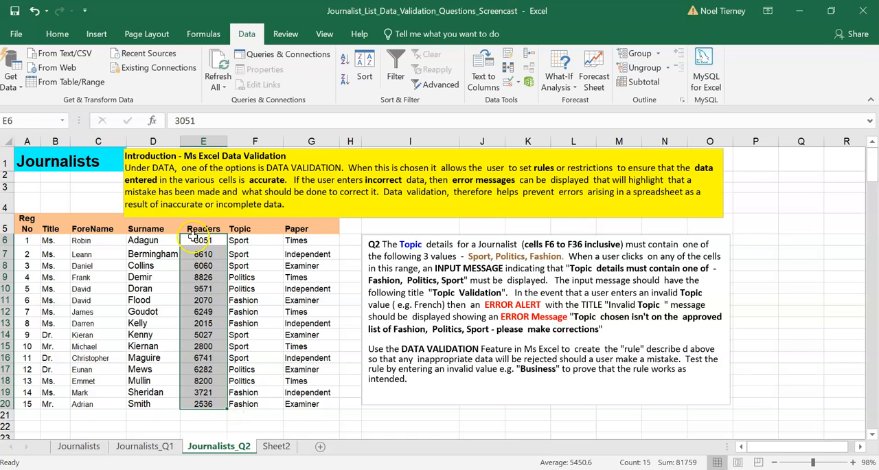
left_click(251, 240)
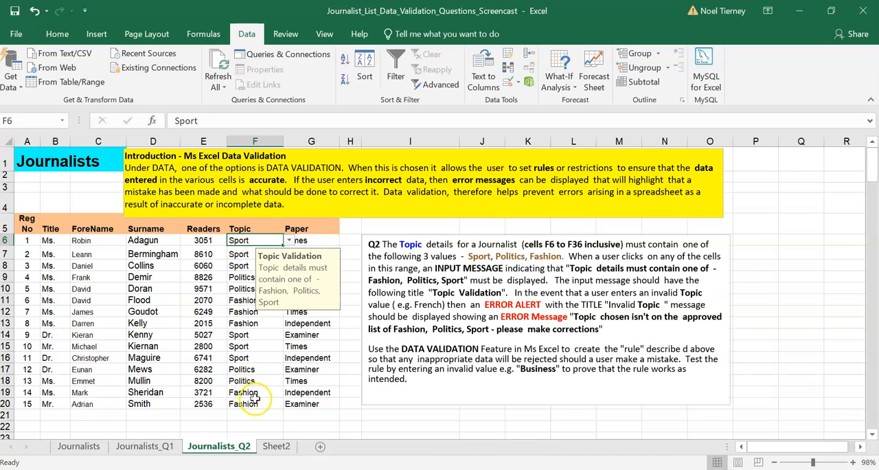
left_click(350, 424)
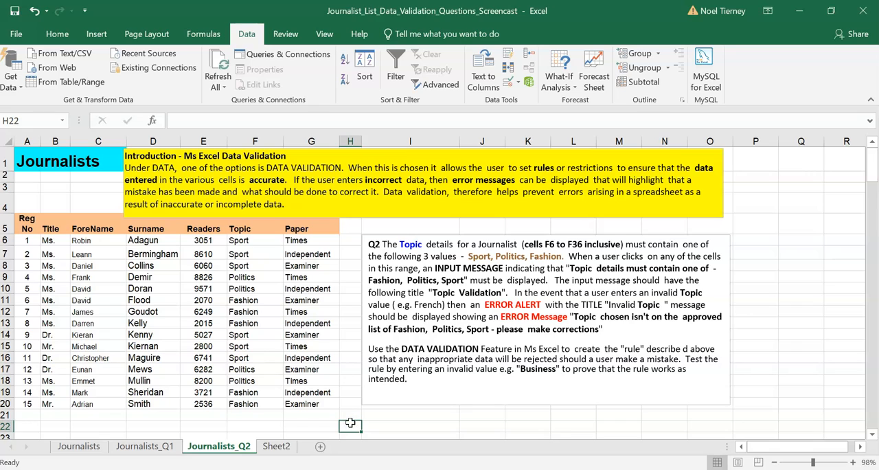